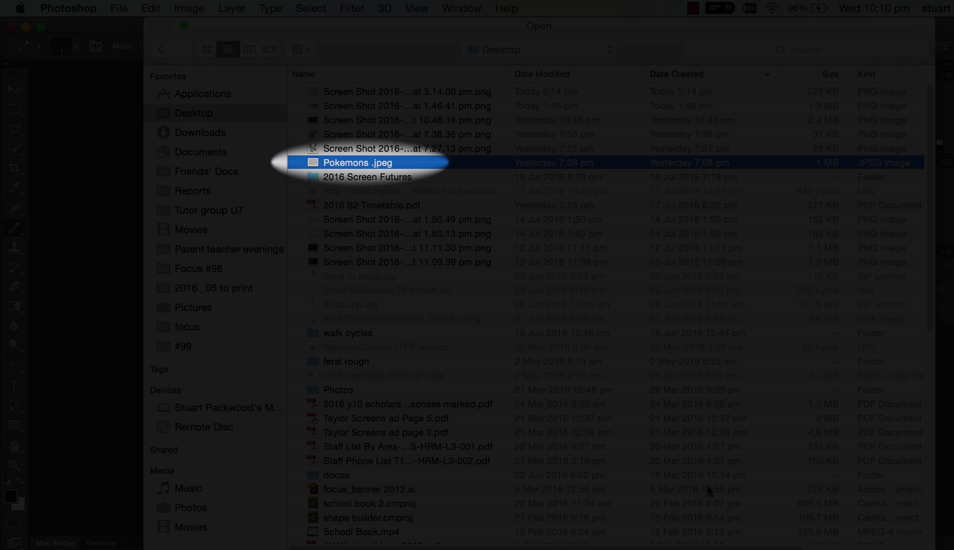
Step: Open the sprite sheet Pokemons .jpeg from the Desktop
{"action": "key", "text": "Return"}
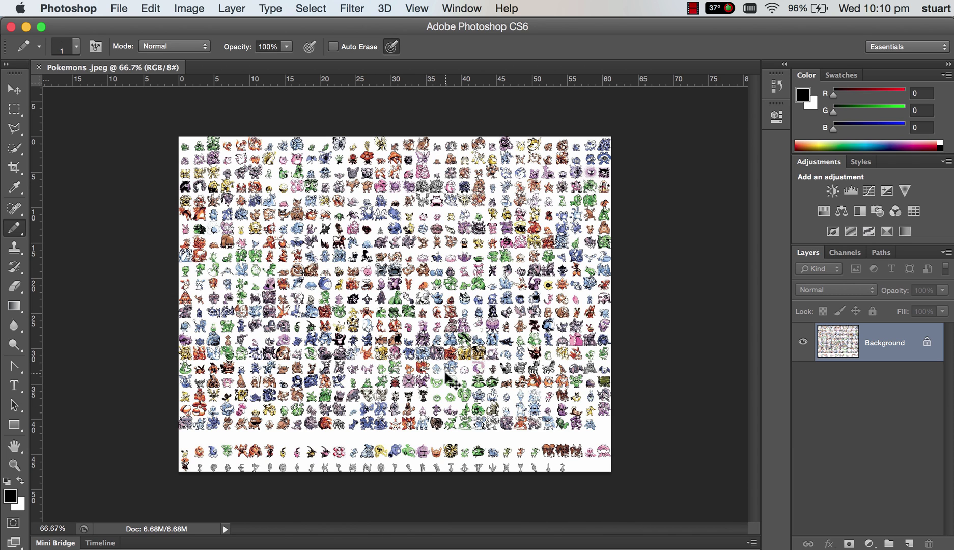
Step: Zoom in and scroll the sprite sheet until the orange otter sprite with the forked tail is centred
{"action": "key", "text": "super+plus"}
{"action": "key", "text": "super+plus"}
{"action": "key", "text": "super+plus"}
{"action": "key", "text": "super+plus"}
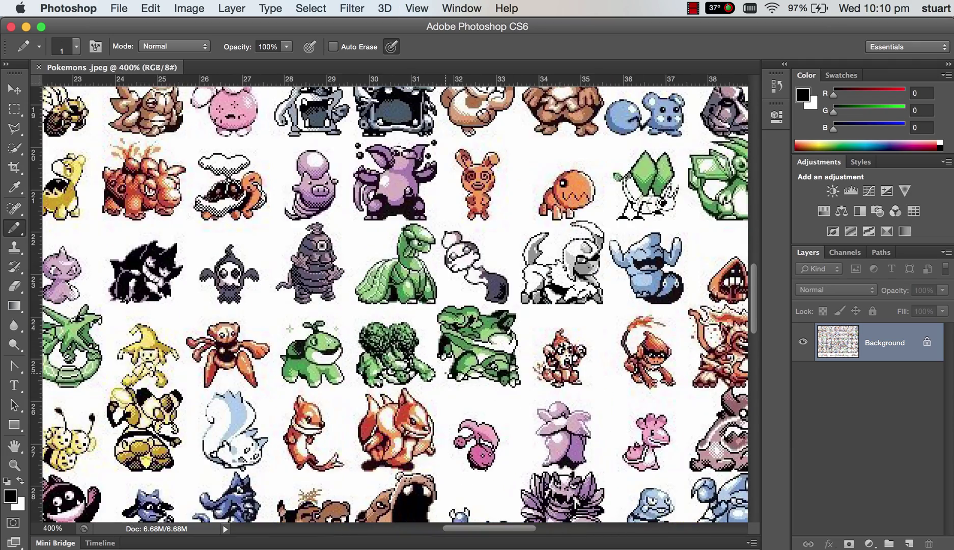
{"action": "scroll", "coordinate": [446, 373], "scroll_direction": "down", "scroll_amount": 10}
{"action": "scroll", "coordinate": [446, 373], "scroll_direction": "left", "scroll_amount": 4}
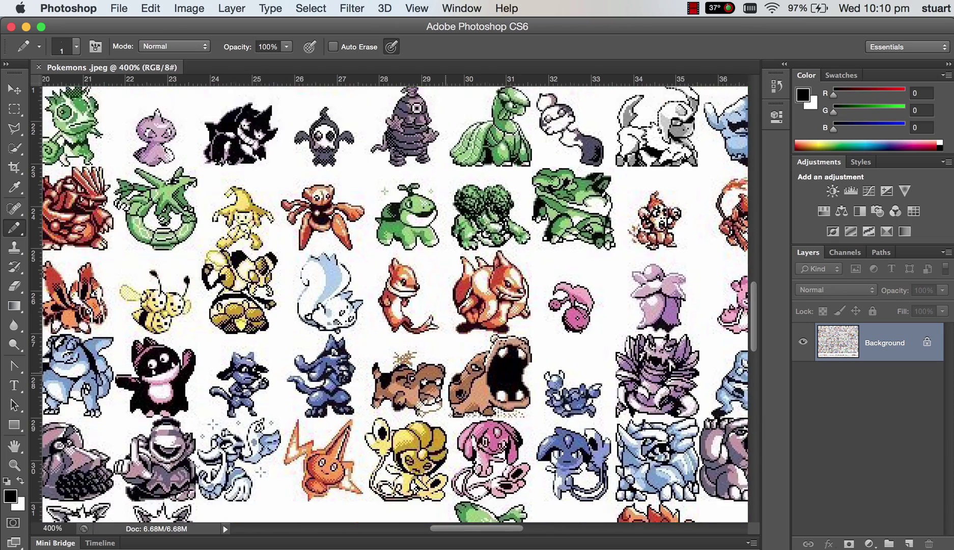
{"action": "scroll", "coordinate": [446, 373], "scroll_direction": "up", "scroll_amount": 3}
{"action": "scroll", "coordinate": [446, 373], "scroll_direction": "left", "scroll_amount": 3}
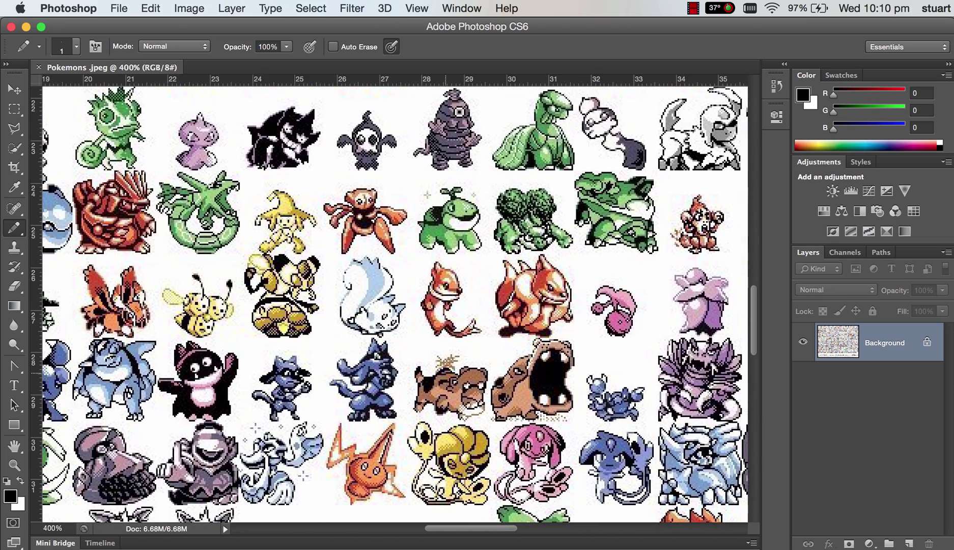
{"action": "scroll", "coordinate": [446, 374], "scroll_direction": "up", "scroll_amount": 3}
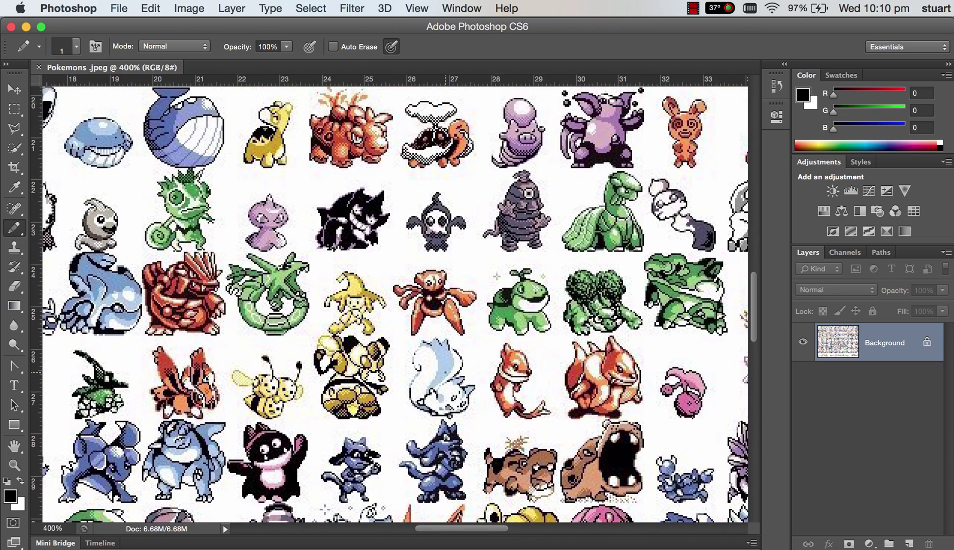
{"action": "scroll", "coordinate": [446, 374], "scroll_direction": "down", "scroll_amount": 4}
{"action": "scroll", "coordinate": [446, 374], "scroll_direction": "right", "scroll_amount": 2}
{"action": "scroll", "coordinate": [445, 372], "scroll_direction": "right", "scroll_amount": 3}
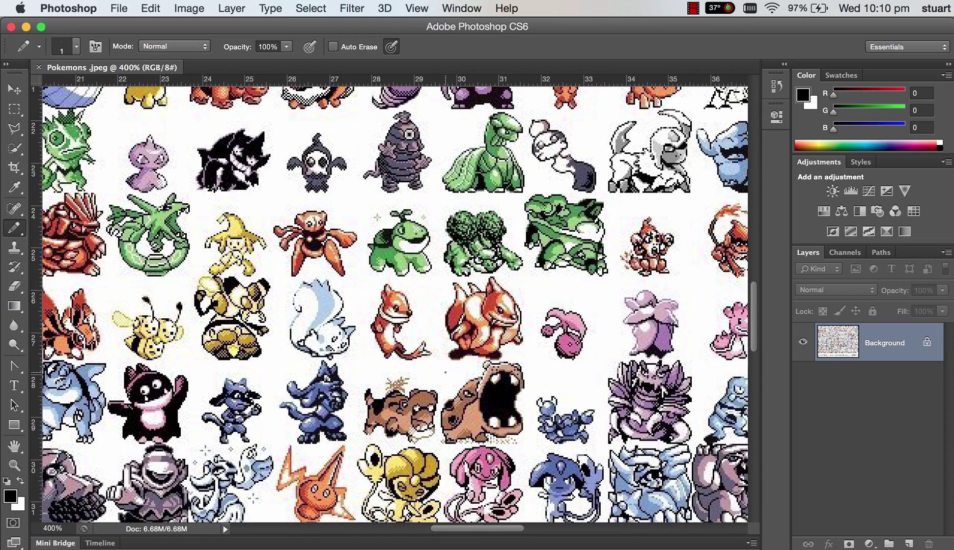
{"action": "key", "text": "super+plus"}
{"action": "key", "text": "super+plus"}
{"action": "key", "text": "super+plus"}
{"action": "key", "text": "super+plus"}
{"action": "key", "text": "super+plus"}
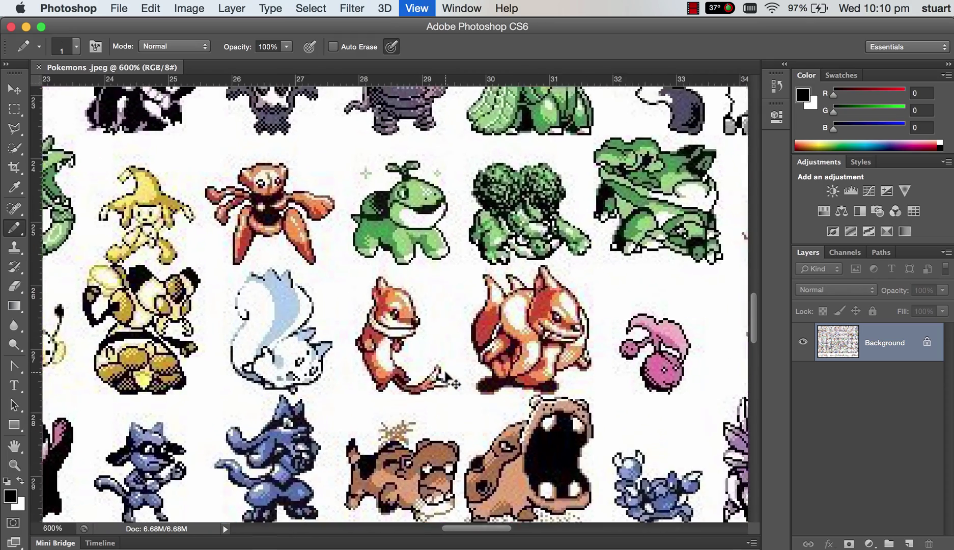
{"action": "scroll", "coordinate": [446, 373], "scroll_direction": "down", "scroll_amount": 5}
{"action": "scroll", "coordinate": [446, 373], "scroll_direction": "up", "scroll_amount": 2}
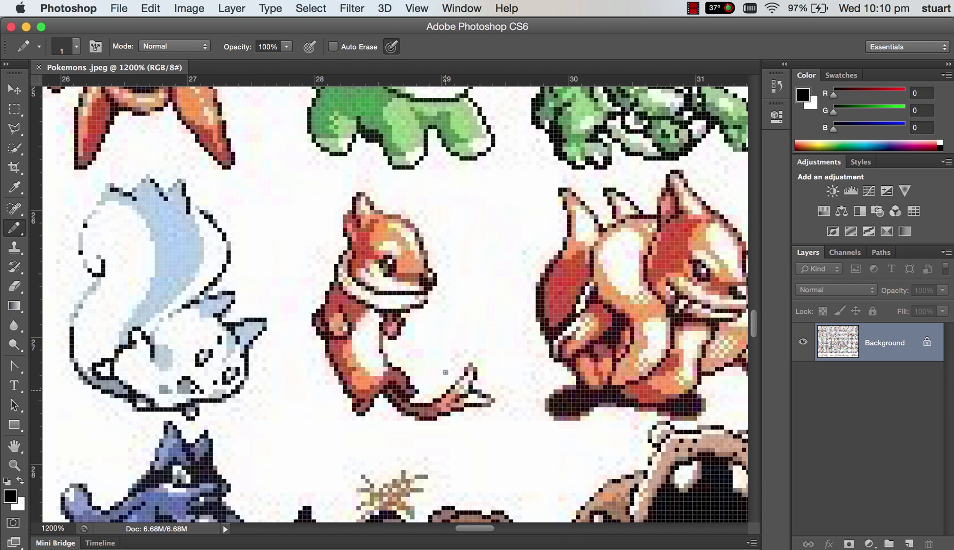
{"action": "scroll", "coordinate": [445, 372], "scroll_direction": "left", "scroll_amount": 3}
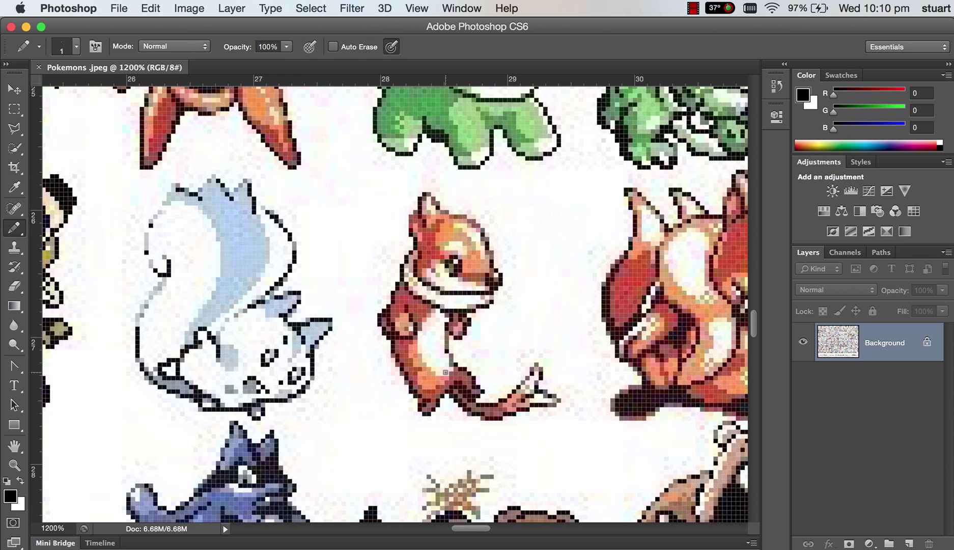
{"action": "scroll", "coordinate": [446, 372], "scroll_direction": "down", "scroll_amount": 1}
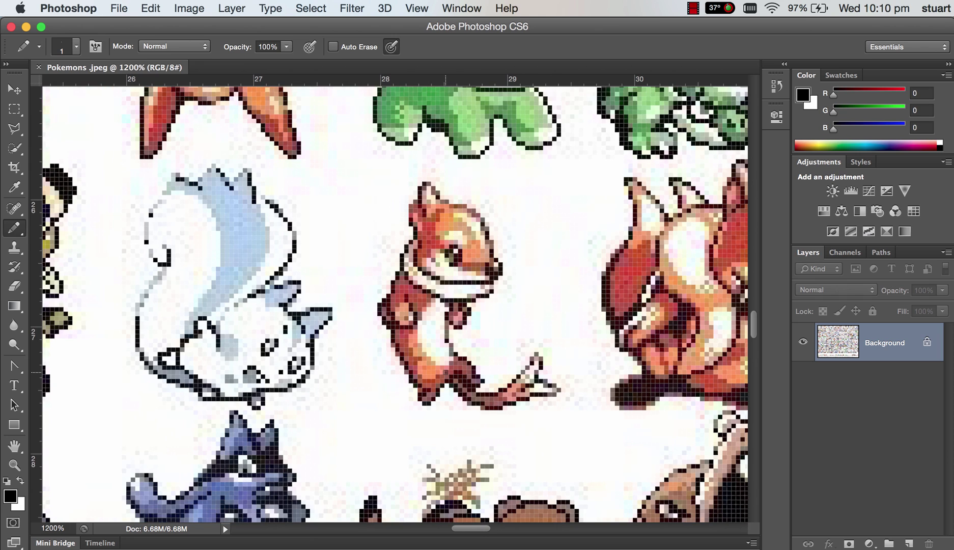
Step: Marquee-select the orange otter sprite and start a new document named pokemon
{"action": "left_click", "coordinate": [15, 108]}
{"action": "left_click_drag", "start_coordinate": [399, 239], "coordinate": [587, 425]}
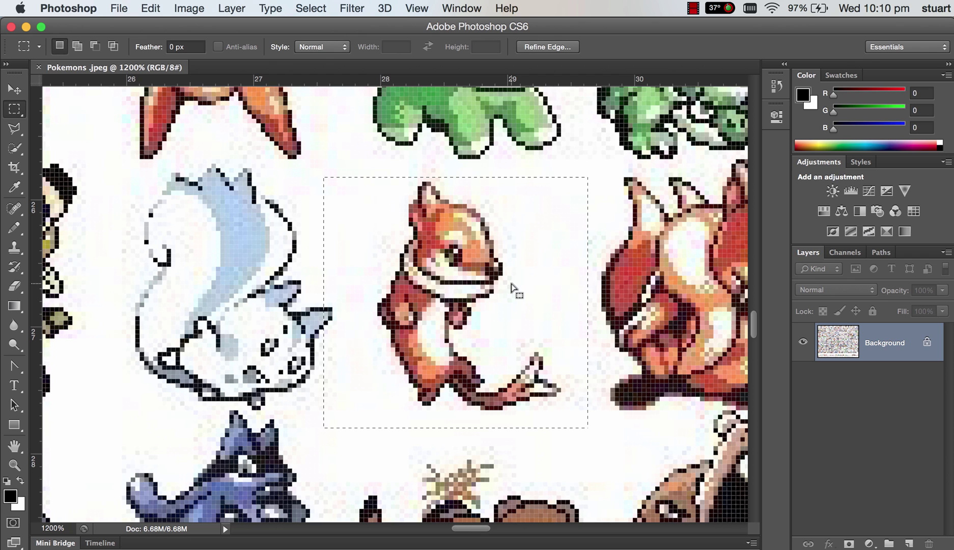
{"action": "left_click", "coordinate": [119, 8]}
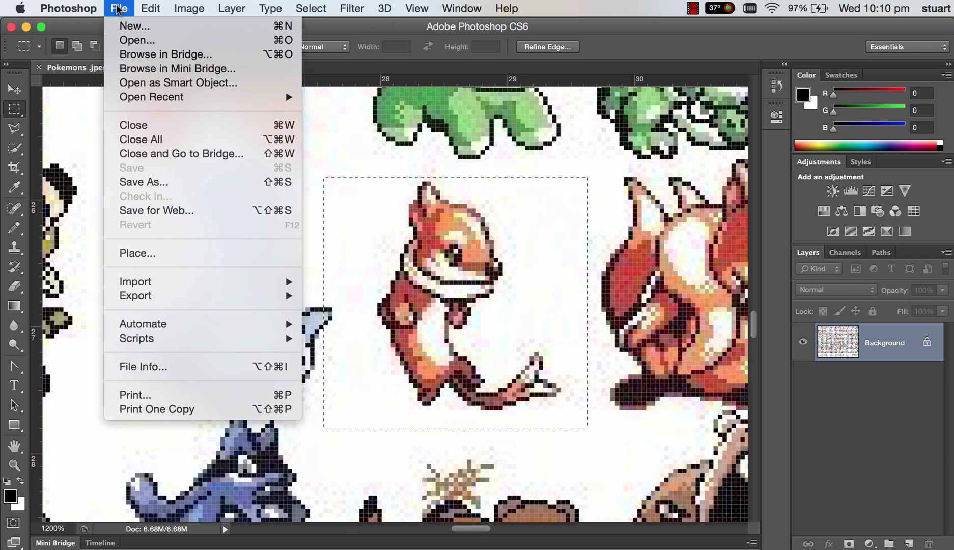
{"action": "left_click", "coordinate": [144, 33]}
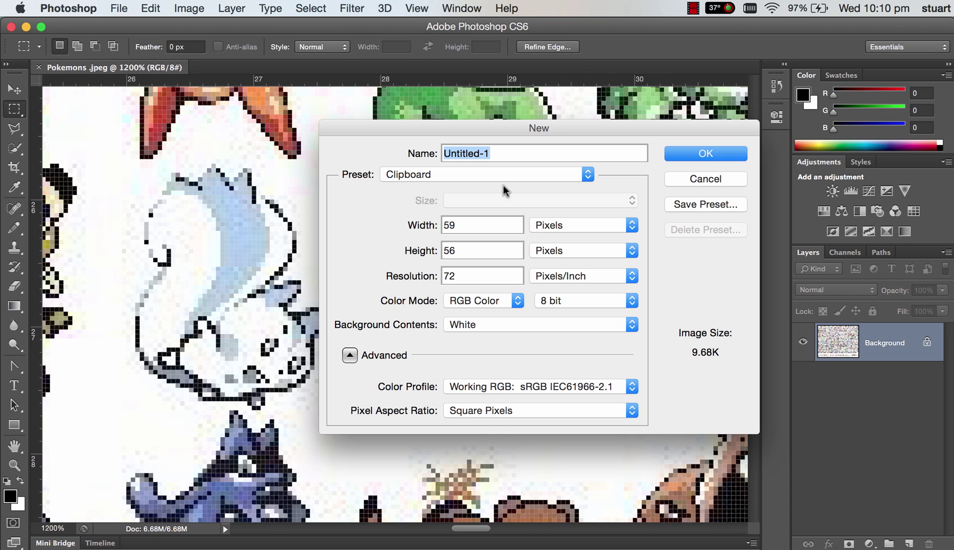
{"action": "type", "text": "pokemon"}
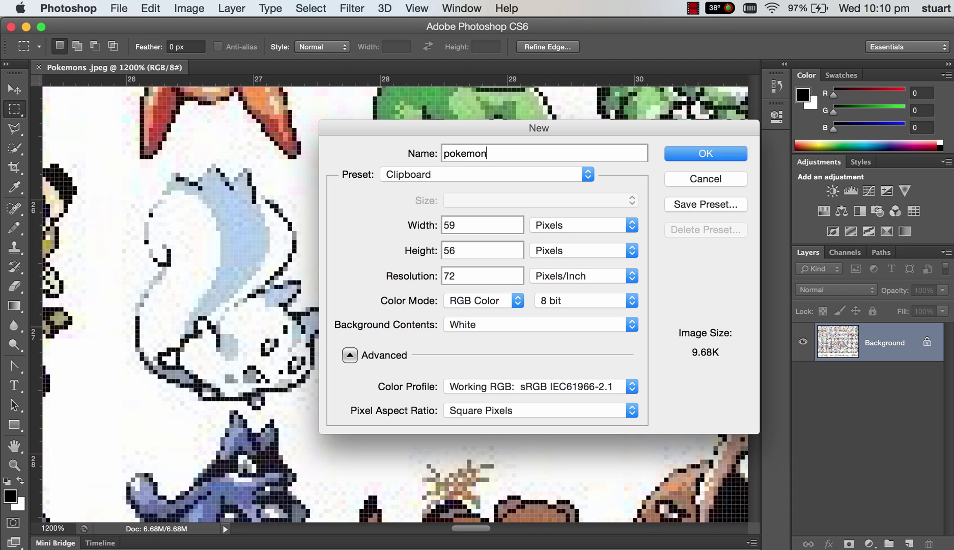
Step: Give the new document a Custom preset of 80 × 80 pixels and create it
{"action": "left_click", "coordinate": [588, 174]}
{"action": "left_click", "coordinate": [419, 332]}
{"action": "left_click_drag", "start_coordinate": [457, 225], "coordinate": [430, 227]}
{"action": "key", "text": "BackSpace"}
{"action": "type", "text": "9"}
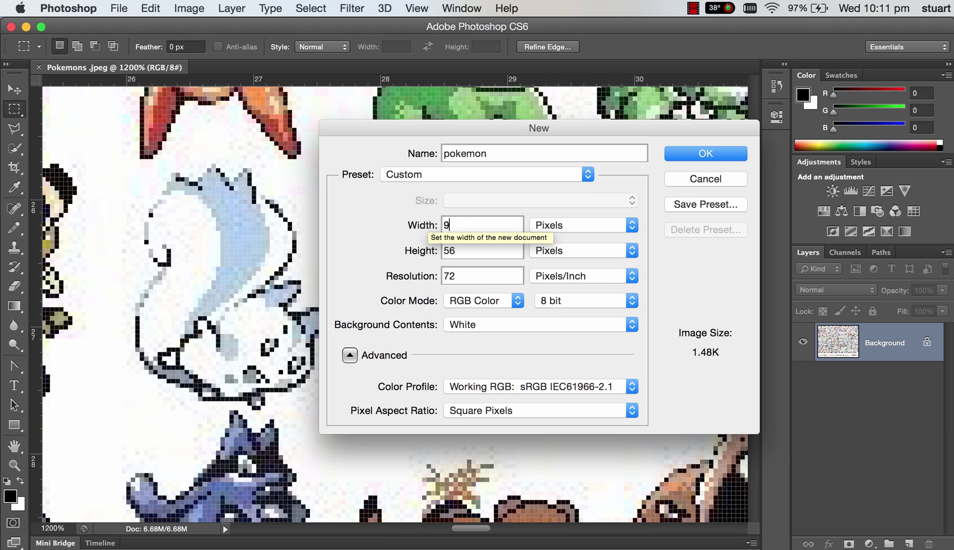
{"action": "key", "text": "BackSpace"}
{"action": "type", "text": "80"}
{"action": "key", "text": "Tab"}
{"action": "type", "text": "80"}
{"action": "left_click", "coordinate": [676, 160]}
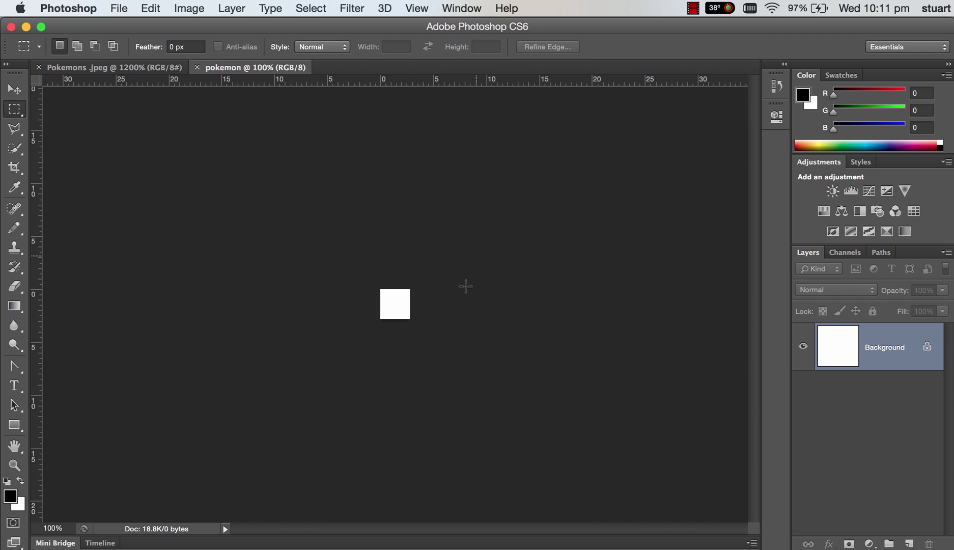
Step: Paste the sprite into pokemon, convert the white Background to Layer 0, and delete it
{"action": "key", "text": "super+equal"}
{"action": "key", "text": "super+equal"}
{"action": "key", "text": "super+equal"}
{"action": "key", "text": "super+equal"}
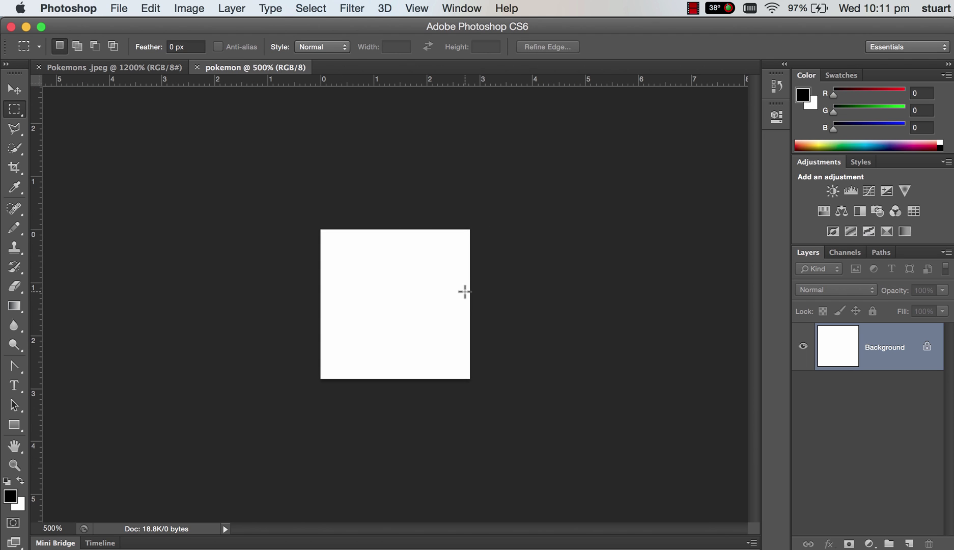
{"action": "key", "text": "super+v"}
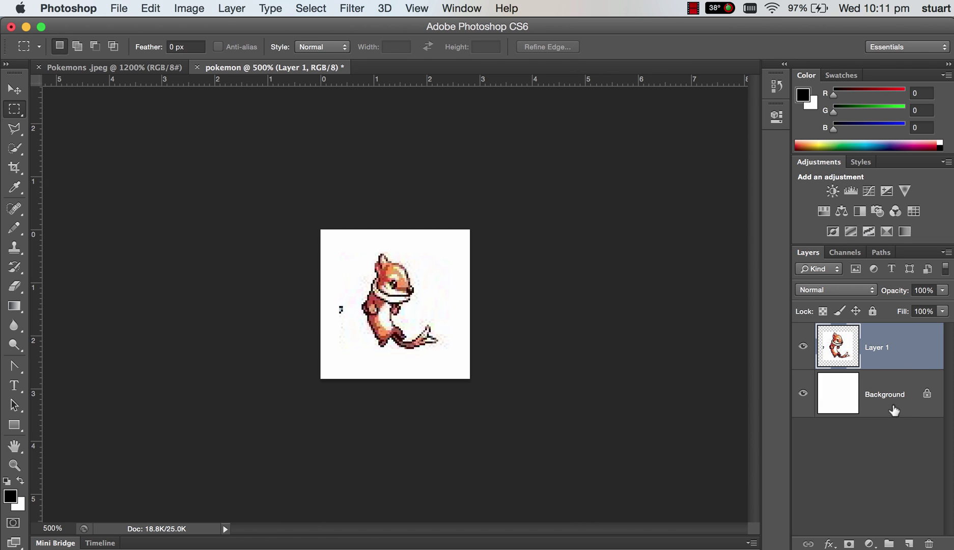
{"action": "double_click", "coordinate": [913, 399]}
{"action": "left_click", "coordinate": [673, 221]}
{"action": "left_click", "coordinate": [928, 544]}
{"action": "left_click", "coordinate": [656, 251]}
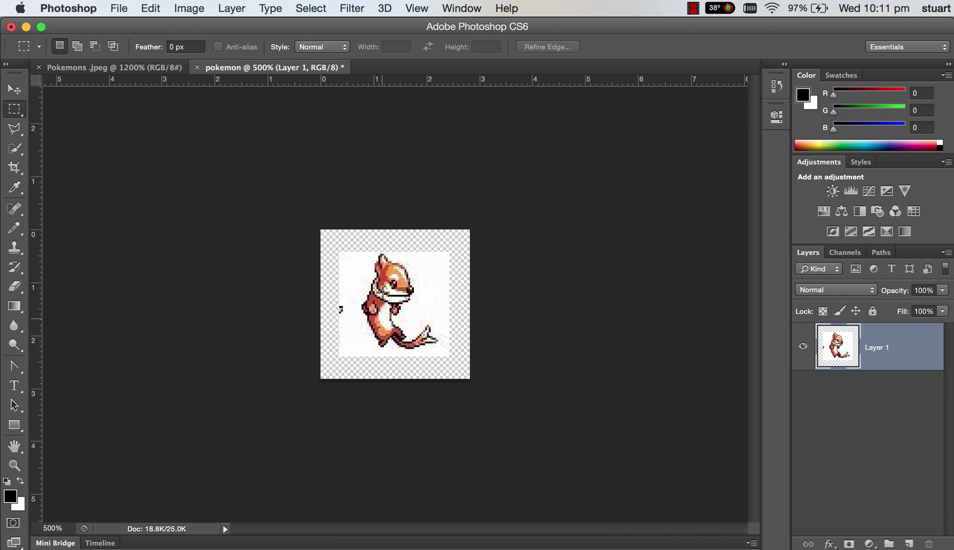
{"action": "key", "text": "super+equal"}
{"action": "key", "text": "super+equal"}
{"action": "key", "text": "super+equal"}
{"action": "key", "text": "super+equal"}
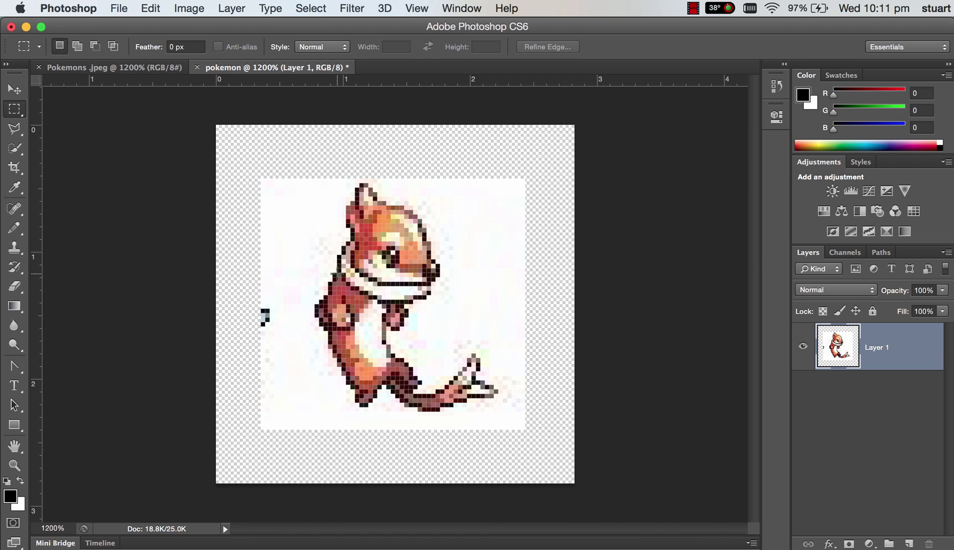
Step: Quick-select the whitish area around the sprite, subtract the sprite, delete the backdrop, and deselect
{"action": "left_click", "coordinate": [15, 149]}
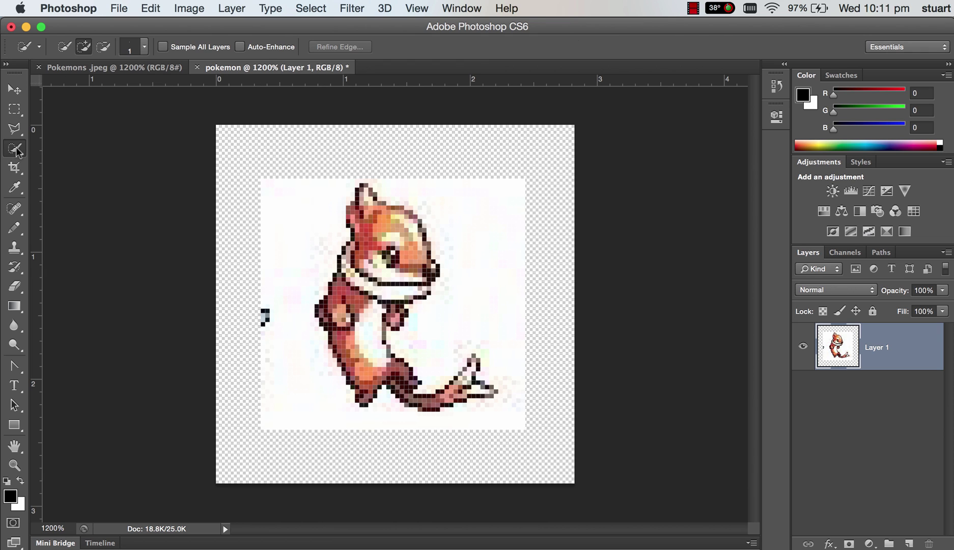
{"action": "left_click", "coordinate": [494, 269]}
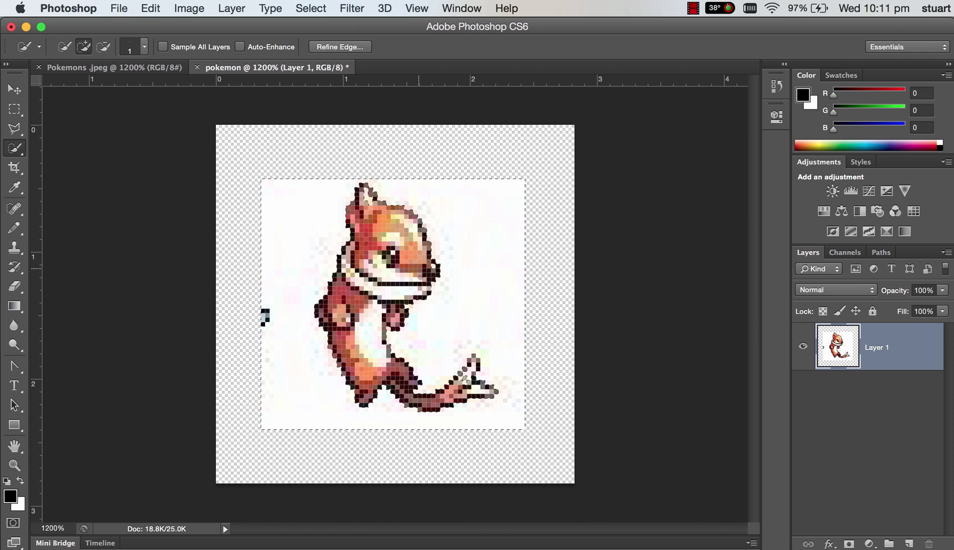
{"action": "key", "text": "super+equal"}
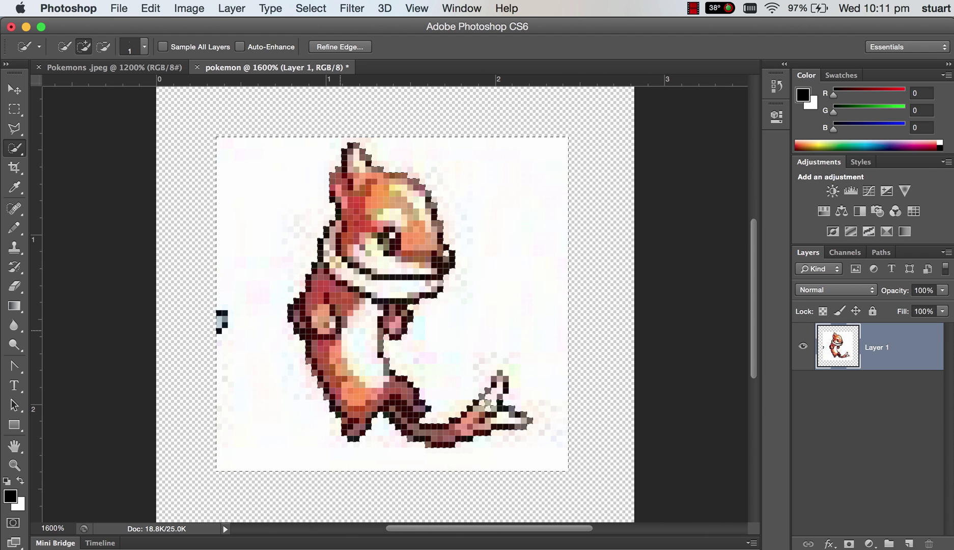
{"action": "key", "text": "alt"}
{"action": "key", "text": "Delete"}
{"action": "key", "text": "super+d"}
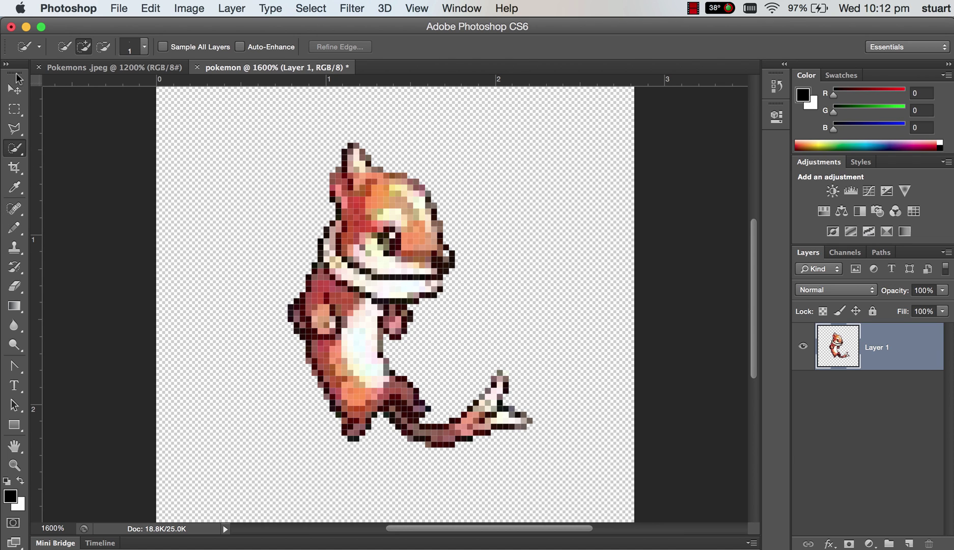
Step: Float the Tools panel beside the canvas and choose a 1-pixel Pencil
{"action": "left_click_drag", "start_coordinate": [18, 78], "coordinate": [142, 114]}
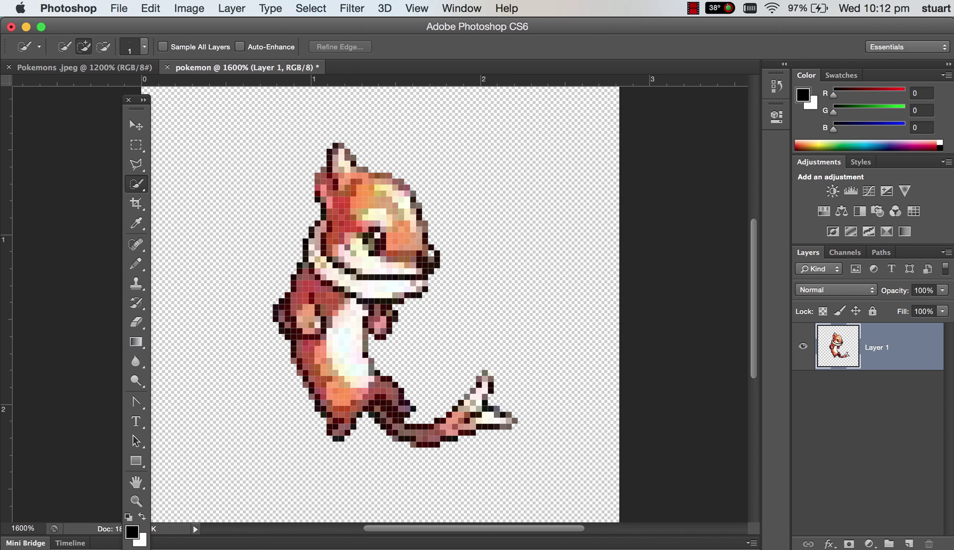
{"action": "left_click_drag", "start_coordinate": [130, 108], "coordinate": [91, 100]}
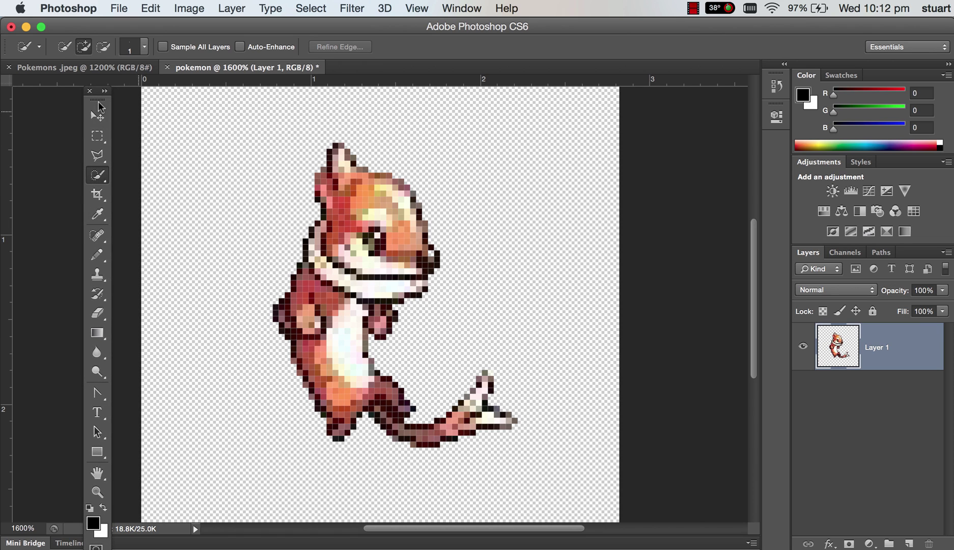
{"action": "left_click", "coordinate": [100, 176]}
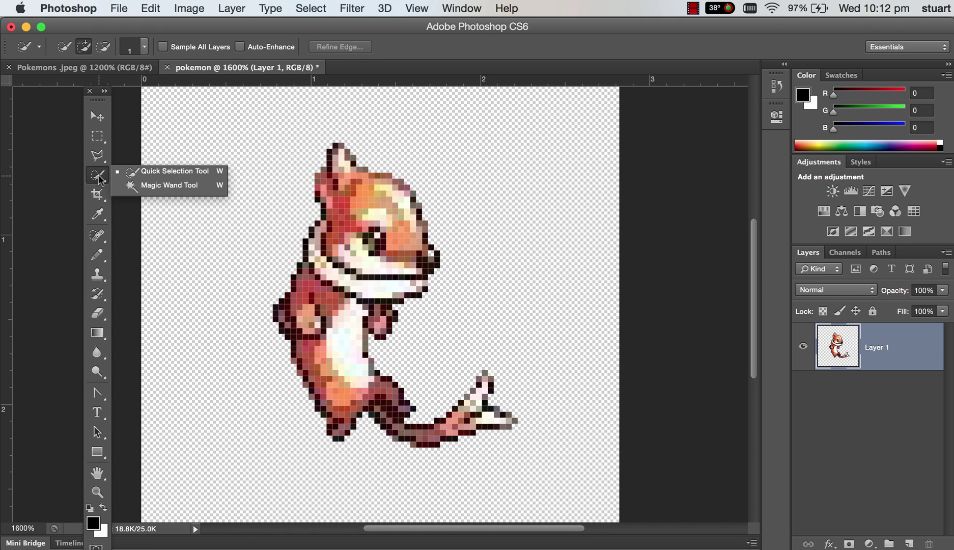
{"action": "left_click", "coordinate": [98, 256]}
{"action": "left_click", "coordinate": [100, 258]}
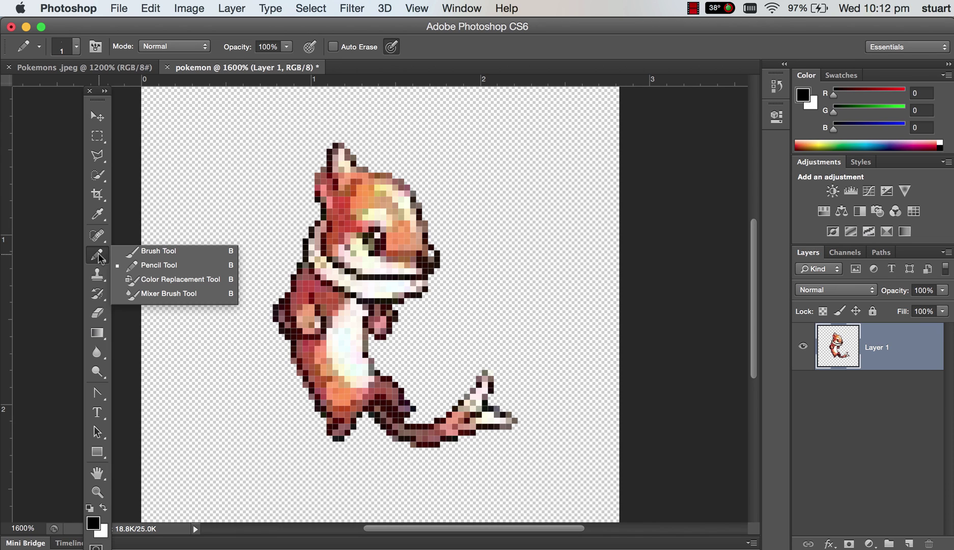
{"action": "left_click", "coordinate": [141, 261]}
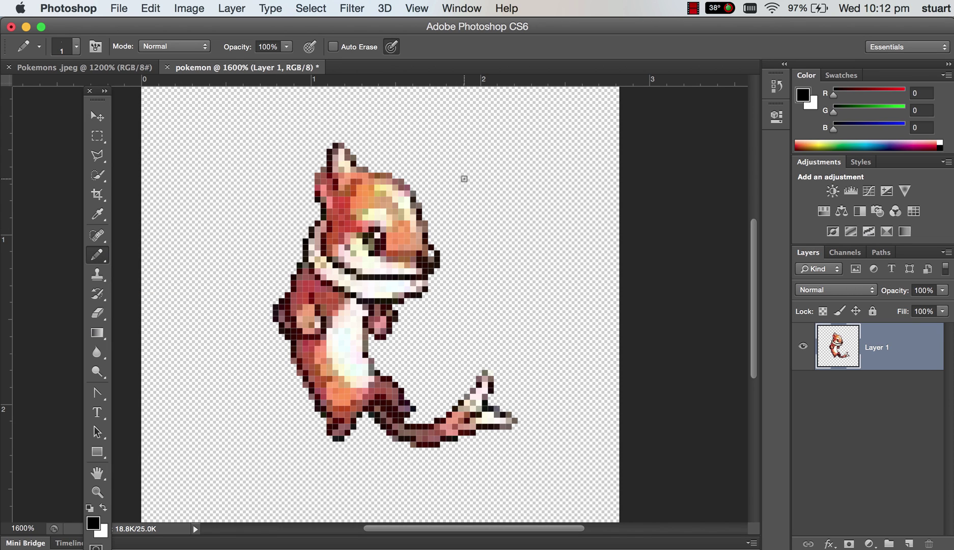
{"action": "key", "text": "bracketright"}
{"action": "key", "text": "bracketright"}
{"action": "key", "text": "bracketright"}
{"action": "key", "text": "bracketright"}
{"action": "key", "text": "bracketleft"}
{"action": "key", "text": "bracketleft"}
Step: Sample the brown 125/103/92 from the sprite's cheek edge and return to the Pencil
{"action": "left_click", "coordinate": [98, 213]}
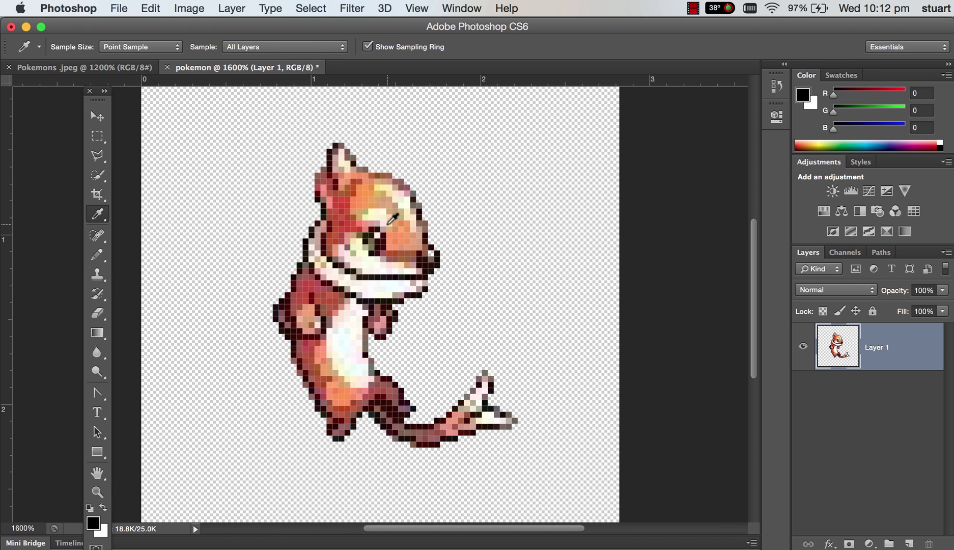
{"action": "left_click", "coordinate": [433, 258]}
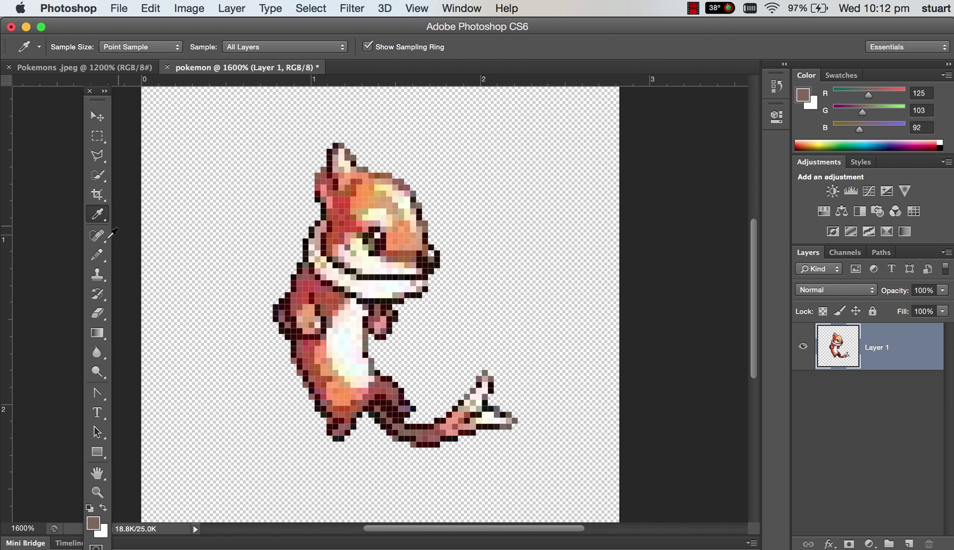
{"action": "left_click", "coordinate": [97, 255]}
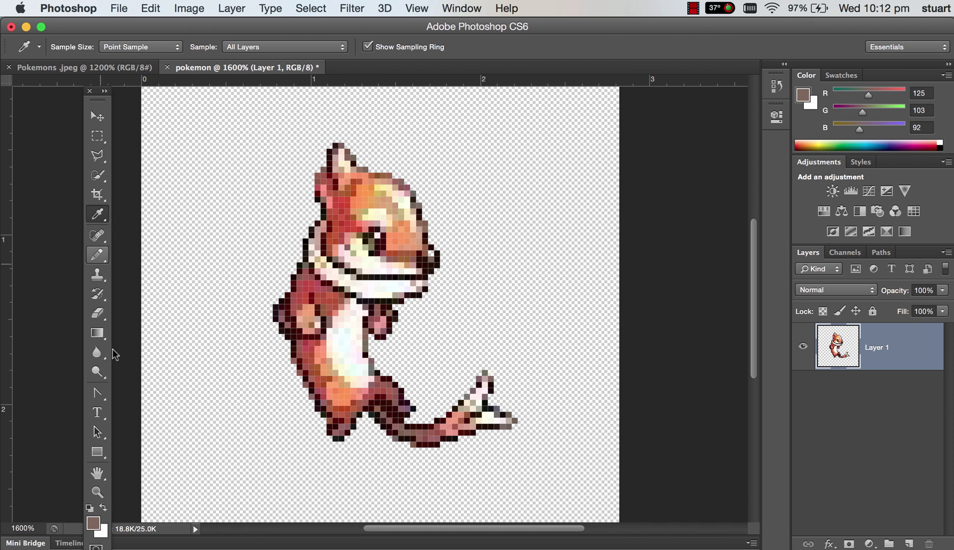
{"action": "left_click", "coordinate": [98, 255]}
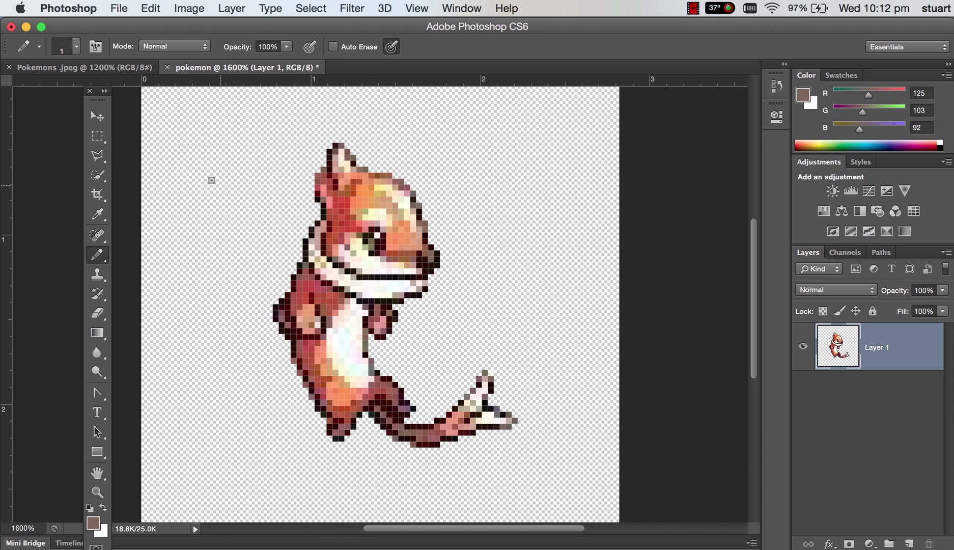
Step: With the Polygonal Lasso zoomed in, step an outline along the tail's upper pixel edges
{"action": "left_click", "coordinate": [100, 158]}
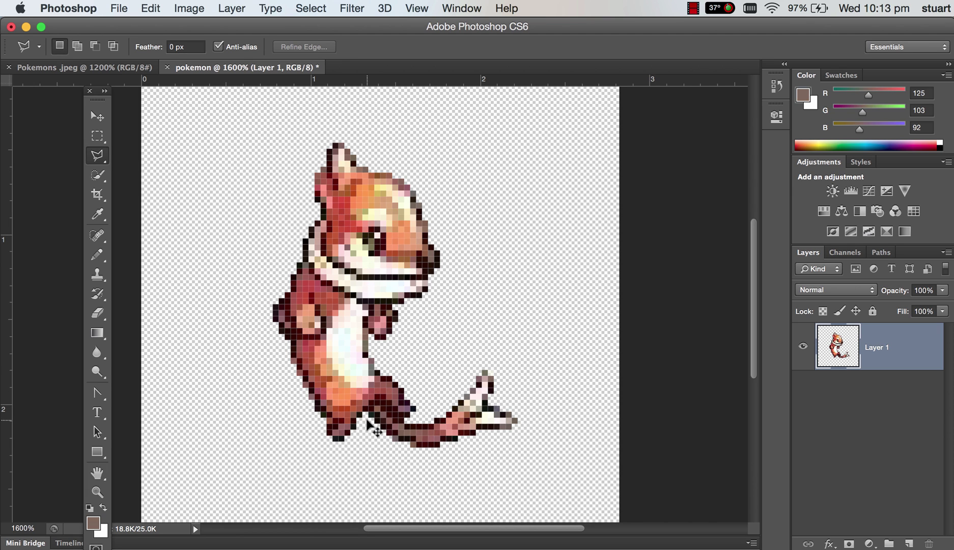
{"action": "key", "text": "super+equal"}
{"action": "scroll", "coordinate": [374, 431], "scroll_direction": "down", "scroll_amount": 10}
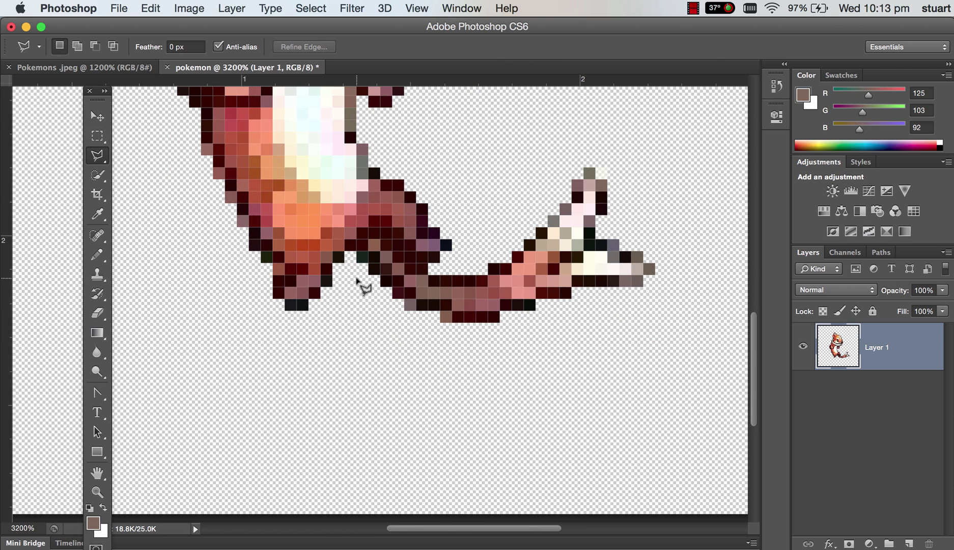
{"action": "left_click", "coordinate": [357, 269]}
{"action": "left_click", "coordinate": [357, 239]}
{"action": "left_click", "coordinate": [369, 240]}
{"action": "left_click", "coordinate": [369, 227]}
{"action": "left_click", "coordinate": [380, 228]}
{"action": "left_click", "coordinate": [381, 239]}
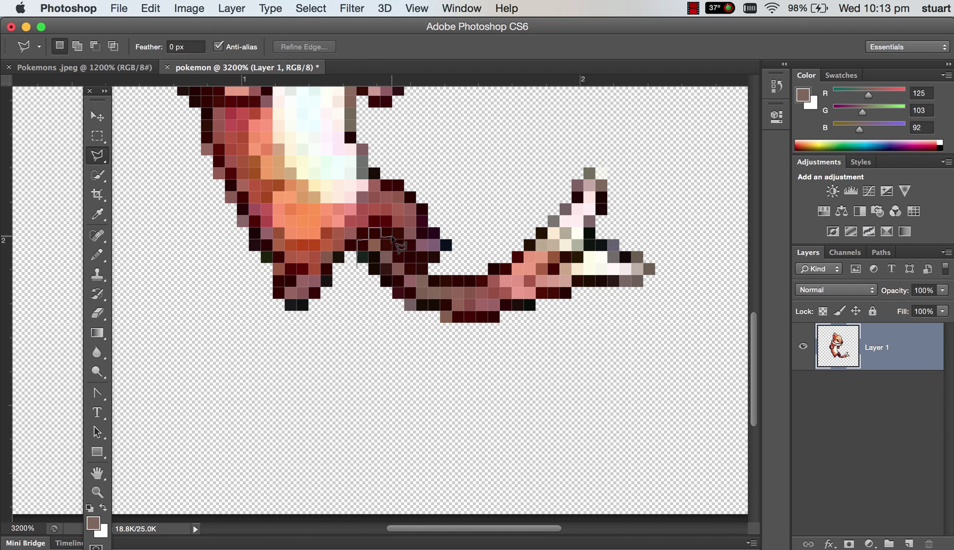
{"action": "left_click", "coordinate": [391, 238]}
{"action": "left_click", "coordinate": [391, 249]}
Step: Continue the outline around the tail tip and far side, closing it at the start point
{"action": "left_click", "coordinate": [404, 251]}
{"action": "left_click", "coordinate": [405, 264]}
{"action": "left_click", "coordinate": [419, 264]}
{"action": "left_click", "coordinate": [430, 274]}
{"action": "left_click", "coordinate": [522, 182]}
{"action": "left_click", "coordinate": [660, 130]}
{"action": "left_click", "coordinate": [678, 311]}
{"action": "left_click", "coordinate": [501, 375]}
{"action": "left_click", "coordinate": [383, 360]}
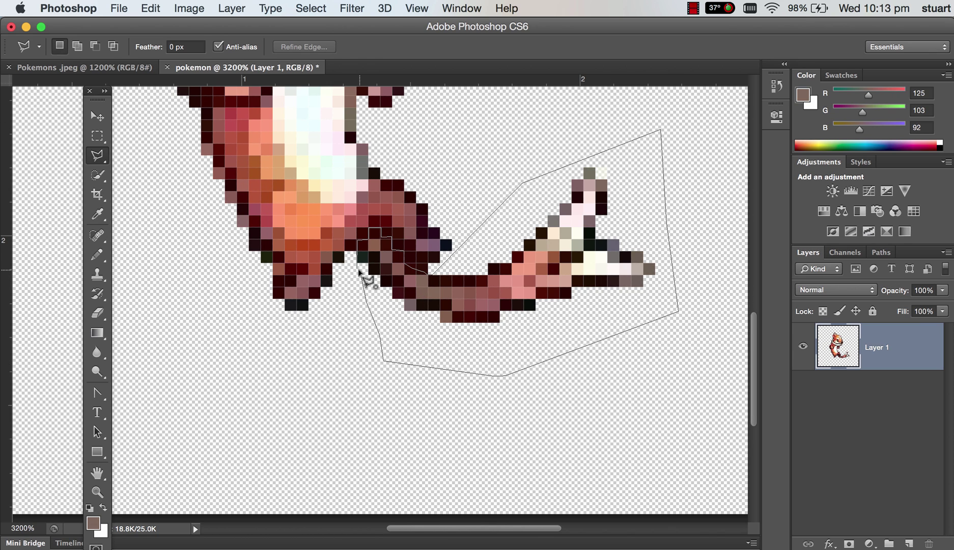
{"action": "left_click", "coordinate": [360, 269]}
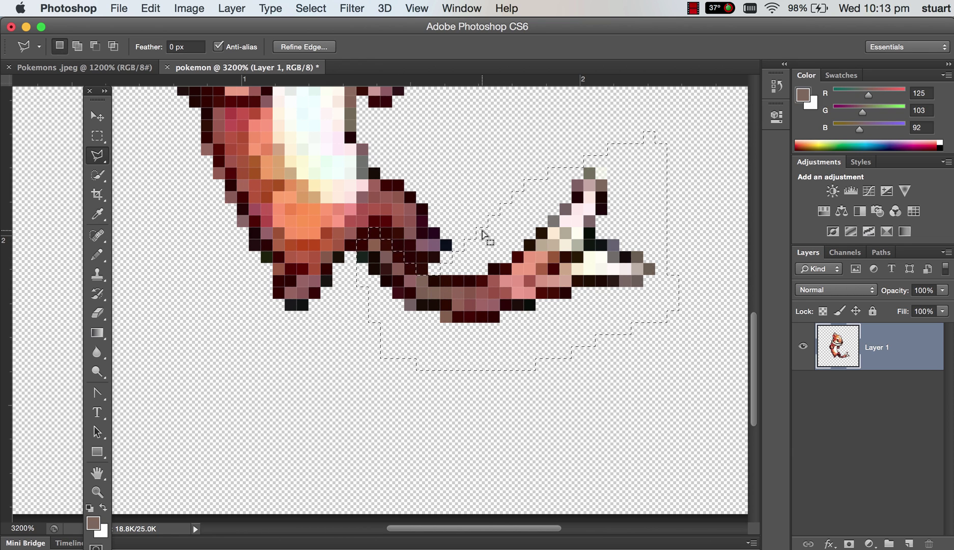
Step: Cut the tail from Layer 1, paste it onto a new Layer 2, and hide Layer 1
{"action": "key", "text": "Delete"}
{"action": "key", "text": "super+d"}
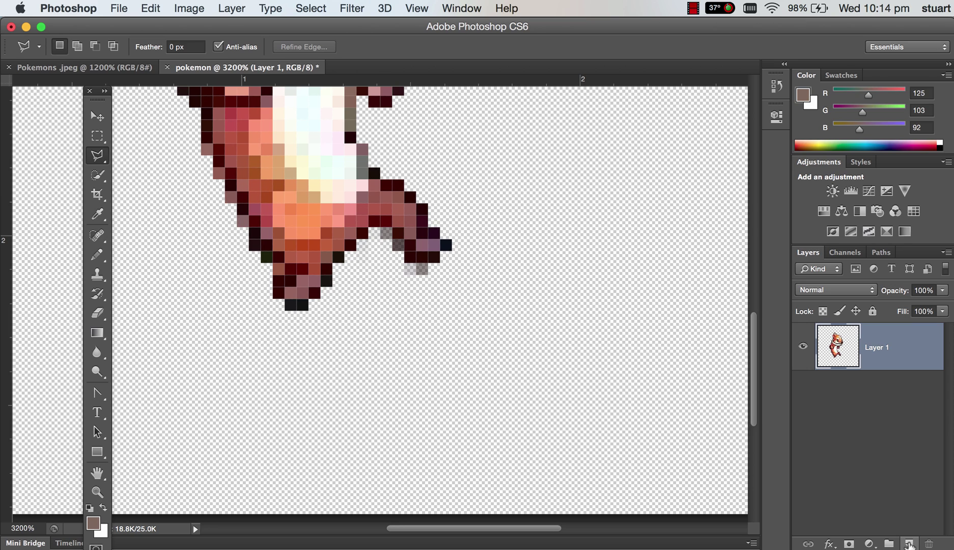
{"action": "left_click", "coordinate": [909, 544]}
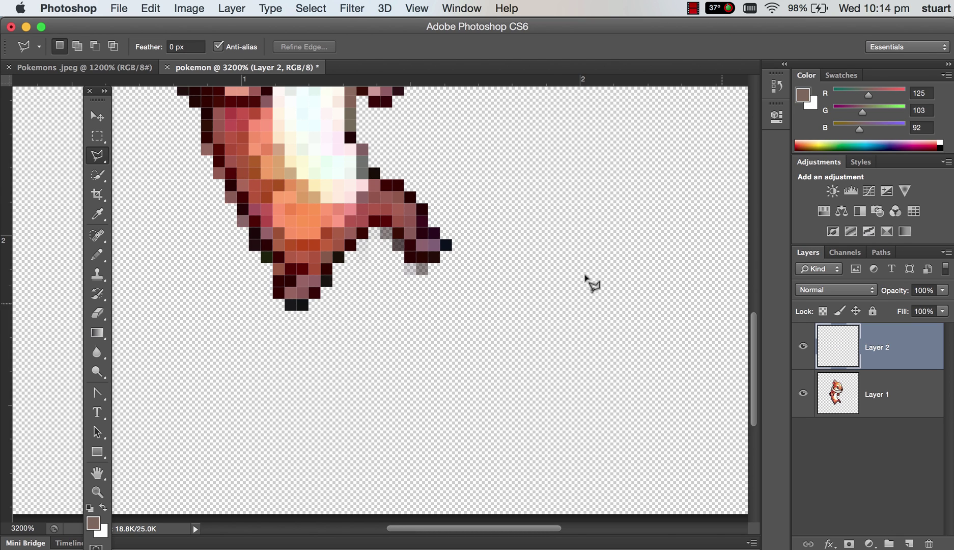
{"action": "key", "text": "super+v"}
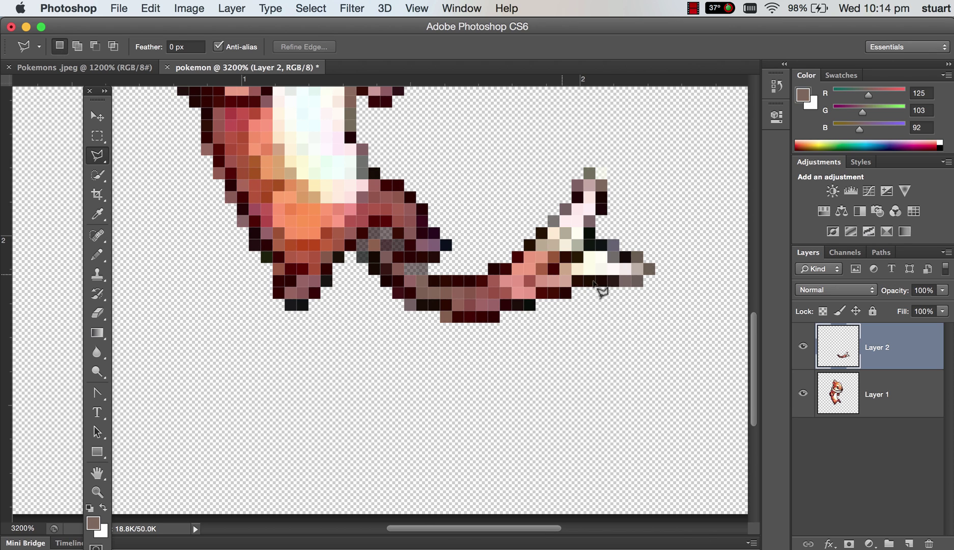
{"action": "left_click", "coordinate": [803, 394]}
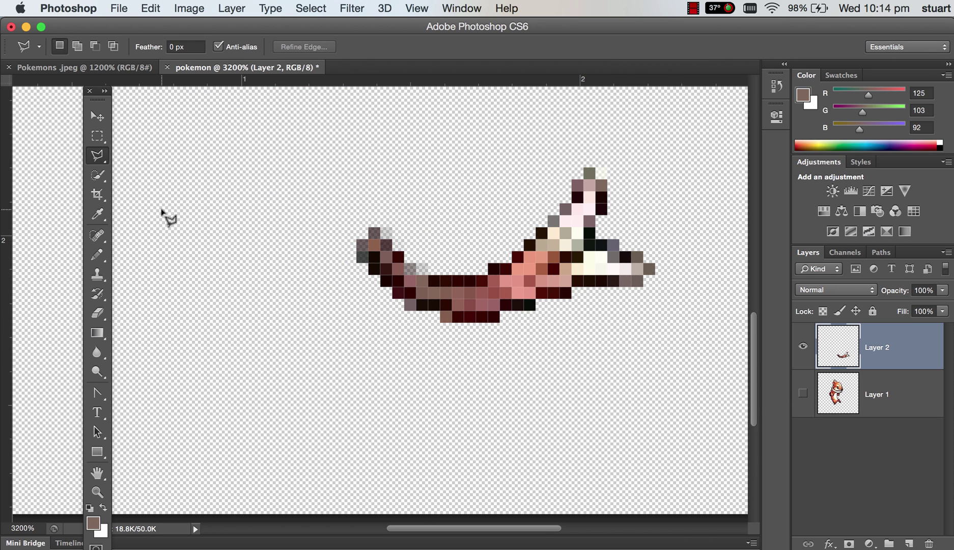
Step: Sample dark red 28/0/0 and darken the grey pixels at the tail's left end and tip
{"action": "left_click", "coordinate": [98, 214]}
{"action": "left_click", "coordinate": [386, 288]}
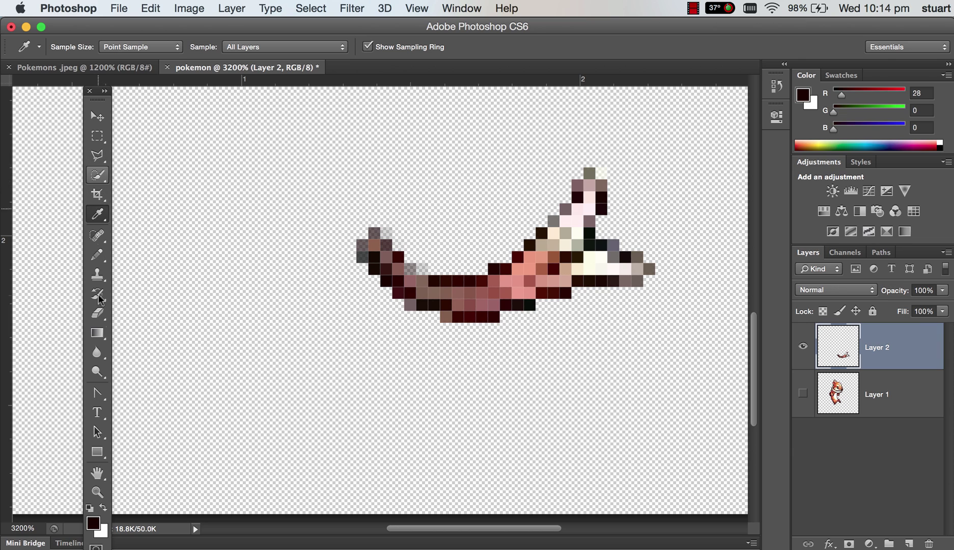
{"action": "left_click", "coordinate": [98, 254]}
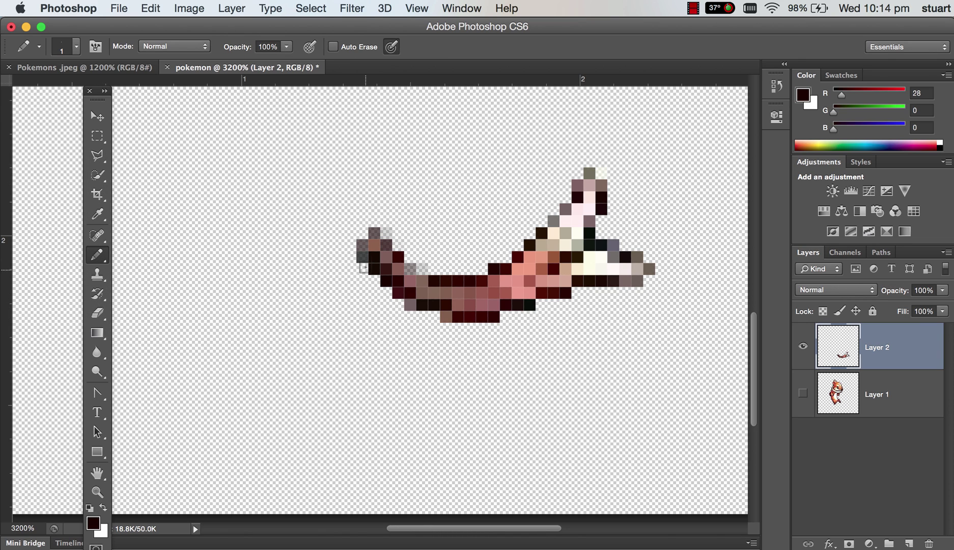
{"action": "left_click", "coordinate": [363, 257]}
{"action": "left_click", "coordinate": [363, 246]}
{"action": "left_click", "coordinate": [386, 233]}
{"action": "left_click", "coordinate": [398, 245]}
Step: Fill the gaps in the tail's dark outline, including the pixels atop the tail fin
{"action": "left_click", "coordinate": [410, 257]}
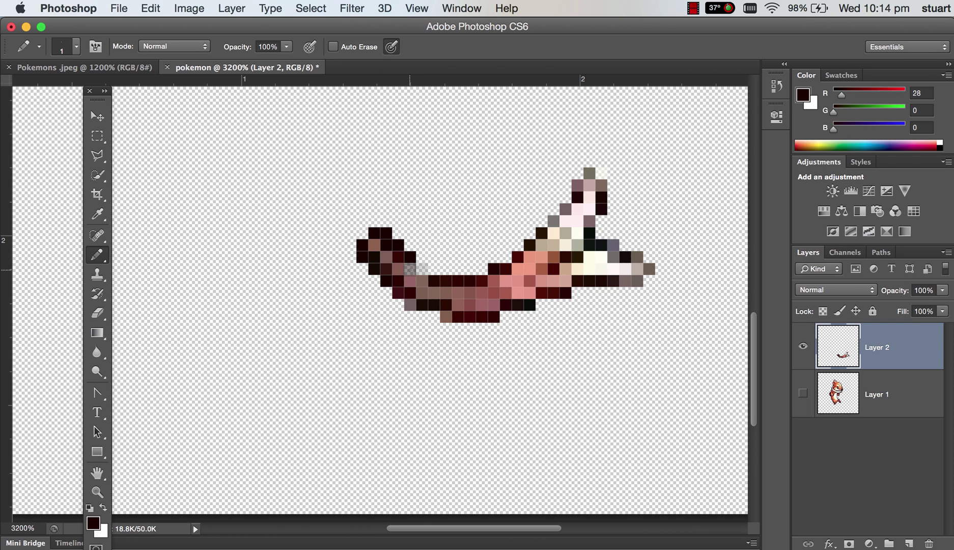
{"action": "left_click", "coordinate": [421, 269]}
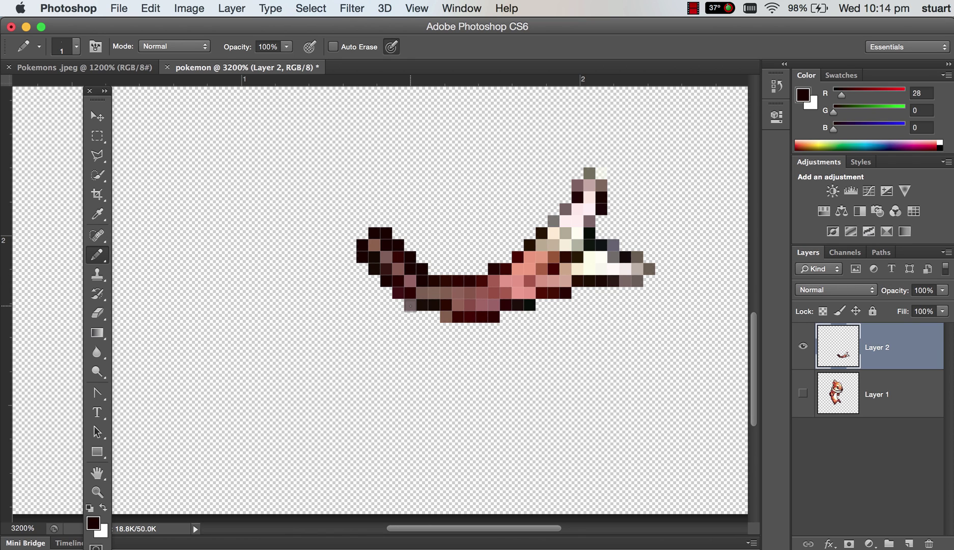
{"action": "left_click", "coordinate": [410, 305]}
{"action": "left_click", "coordinate": [434, 315]}
{"action": "left_click", "coordinate": [589, 172]}
{"action": "left_click", "coordinate": [601, 173]}
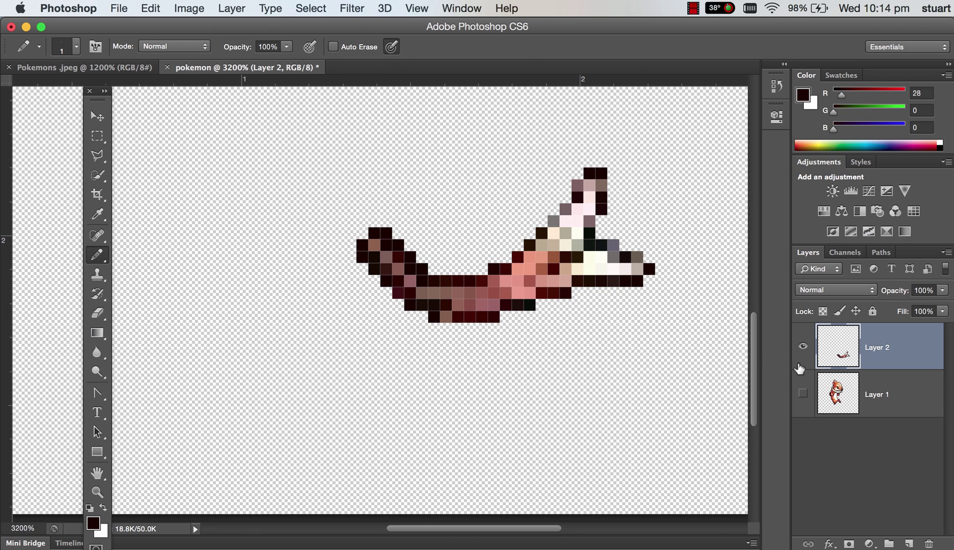
Step: Hide the tail, show Layer 1, and darken the faint grey pixels along the body's cut edge
{"action": "left_click", "coordinate": [803, 346]}
{"action": "left_click", "coordinate": [803, 392]}
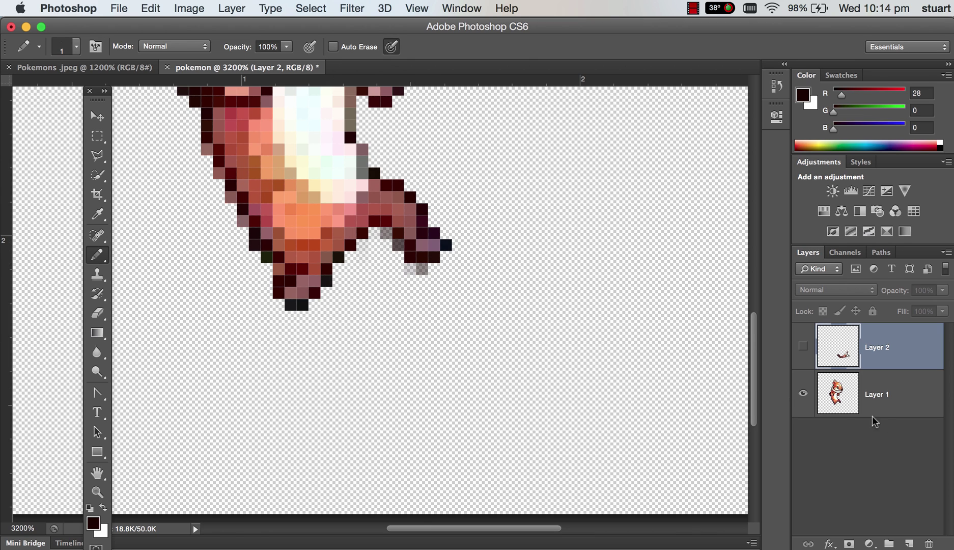
{"action": "left_click", "coordinate": [838, 404]}
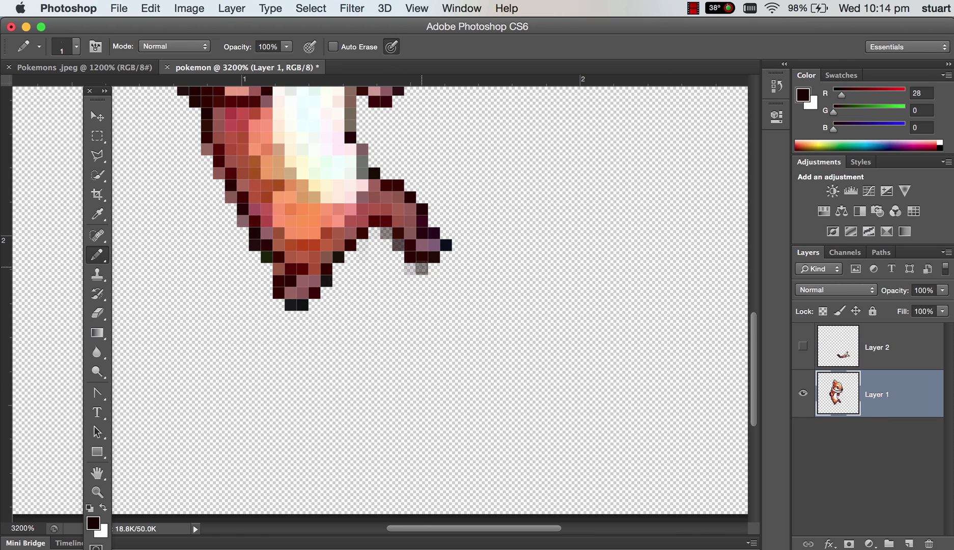
{"action": "left_click", "coordinate": [421, 269]}
{"action": "left_click", "coordinate": [399, 246]}
{"action": "left_click", "coordinate": [387, 234]}
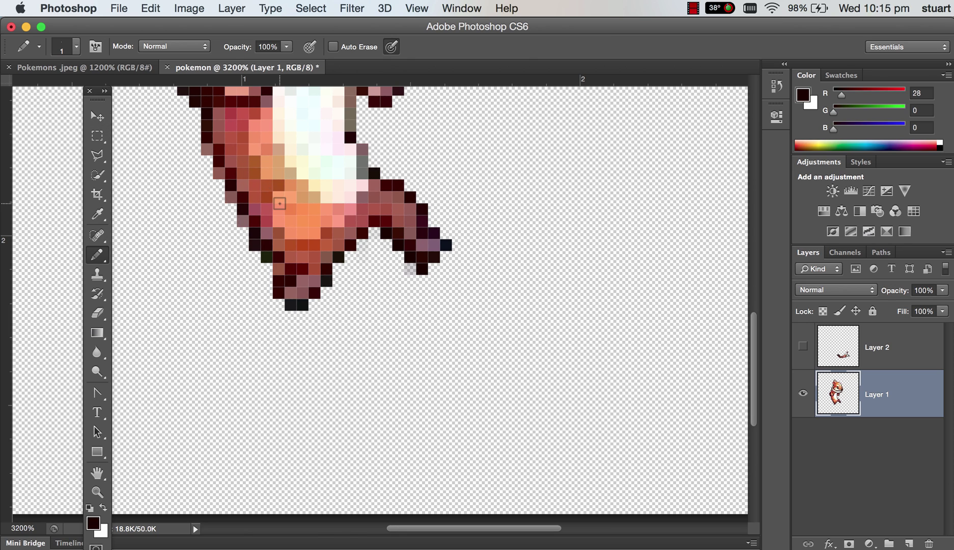
{"action": "scroll", "coordinate": [280, 203], "scroll_direction": "down", "scroll_amount": 3}
{"action": "scroll", "coordinate": [280, 204], "scroll_direction": "up", "scroll_amount": 10}
{"action": "scroll", "coordinate": [279, 203], "scroll_direction": "up", "scroll_amount": 5}
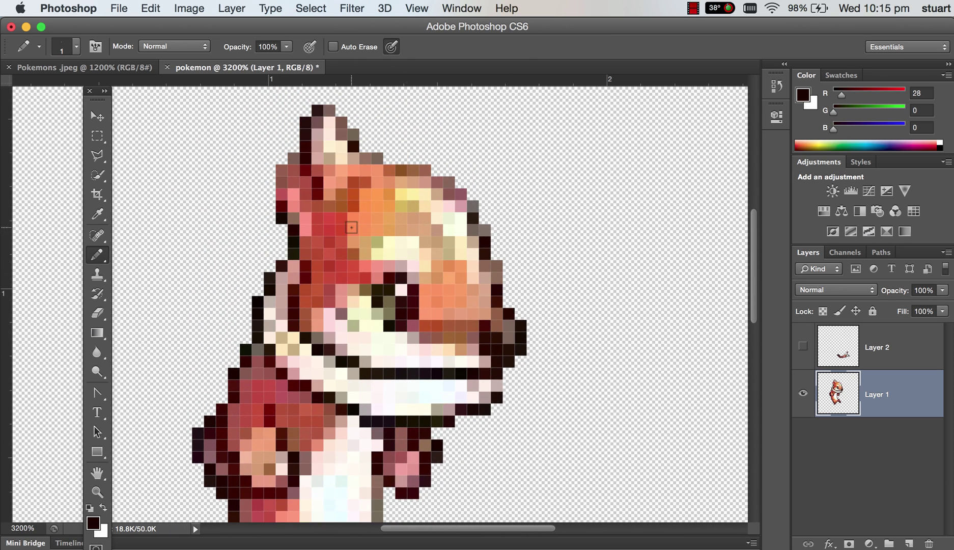
{"action": "scroll", "coordinate": [351, 227], "scroll_direction": "left", "scroll_amount": 3}
{"action": "scroll", "coordinate": [352, 227], "scroll_direction": "down", "scroll_amount": 2}
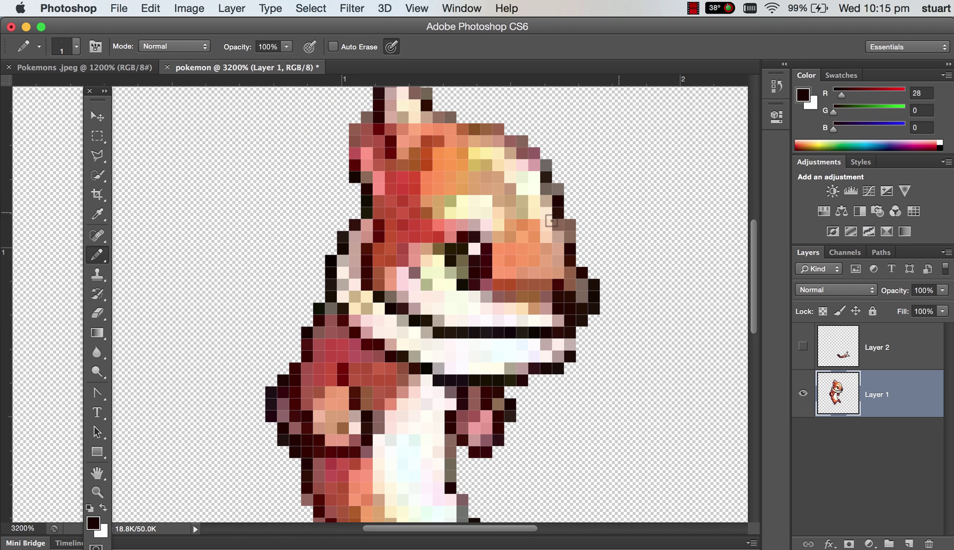
Step: Save the layered document as pokemon.psd in Photoshop format with Maximize Compatibility
{"action": "left_click", "coordinate": [123, 10]}
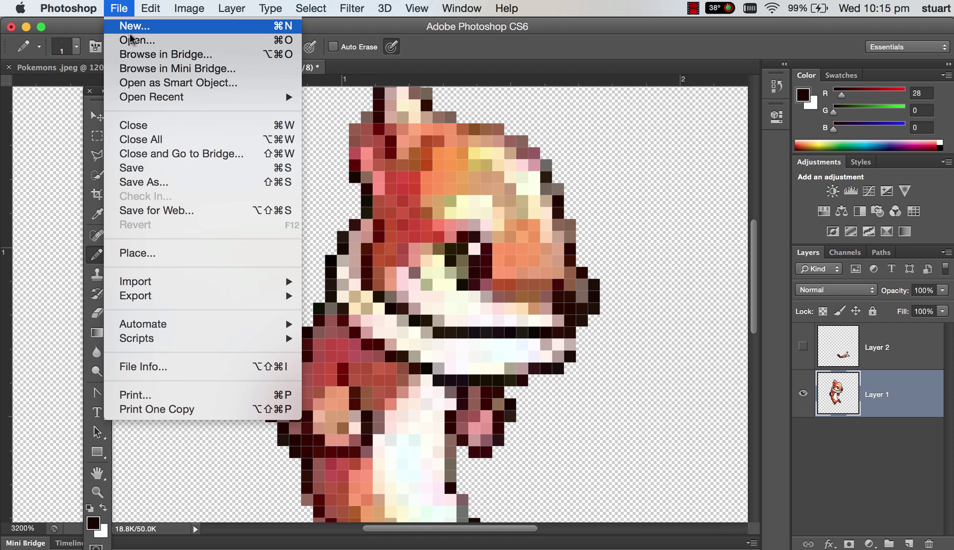
{"action": "left_click", "coordinate": [143, 182]}
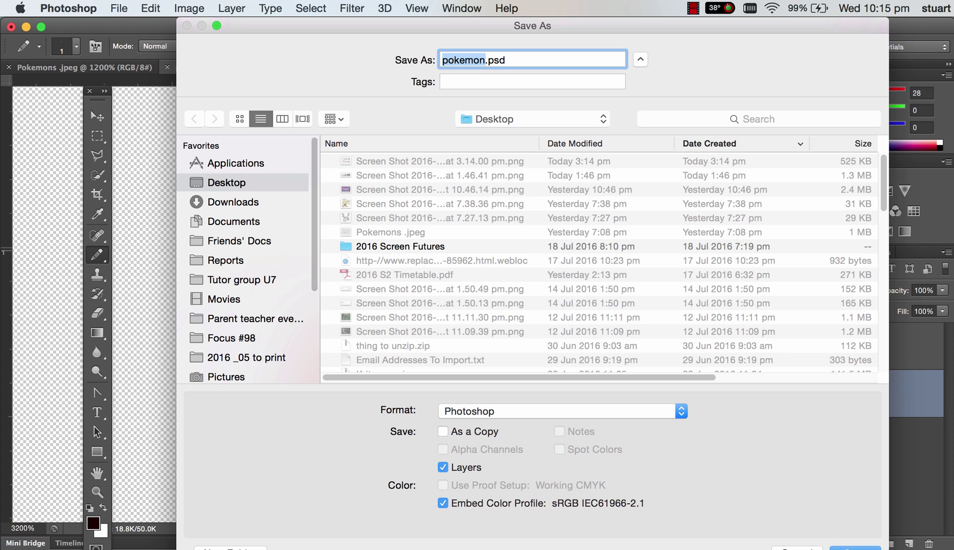
{"action": "left_click_drag", "start_coordinate": [760, 29], "coordinate": [671, 39]}
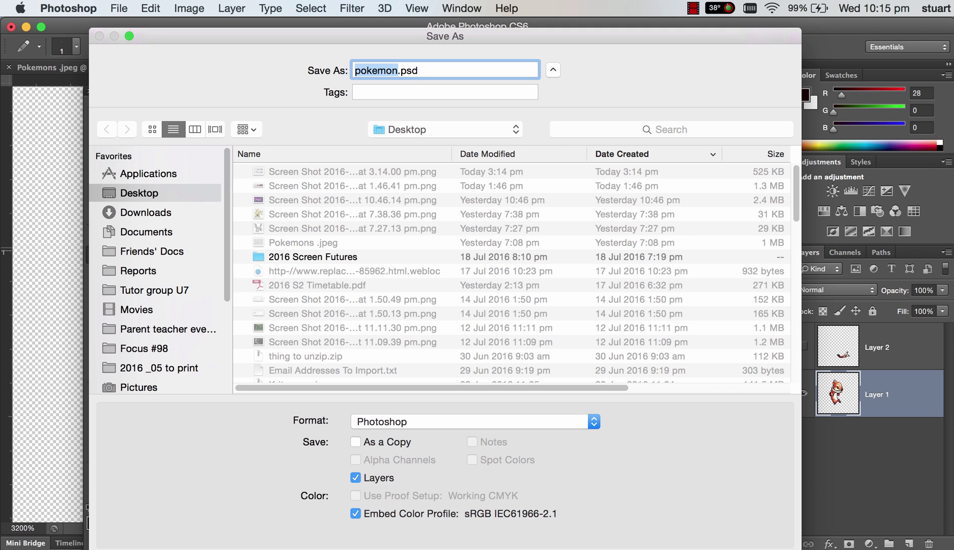
{"action": "key", "text": "Return"}
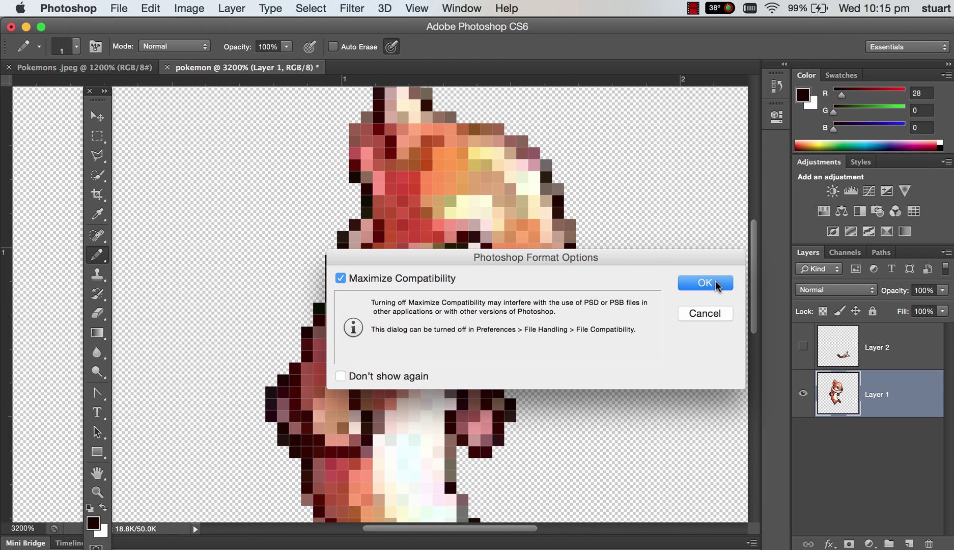
{"action": "left_click", "coordinate": [716, 285]}
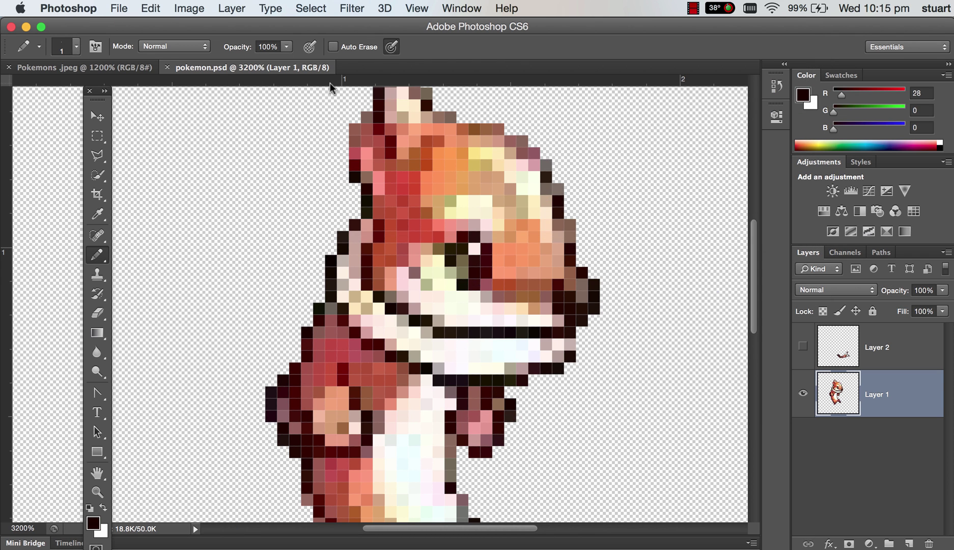
Step: In Flash, create a new ActionScript 3.0 document and float the Tools panel beside the stage
{"action": "key", "text": "super+Tab"}
{"action": "key", "text": "super+Tab"}
{"action": "key", "text": "super+Tab"}
{"action": "key", "text": "super+Tab"}
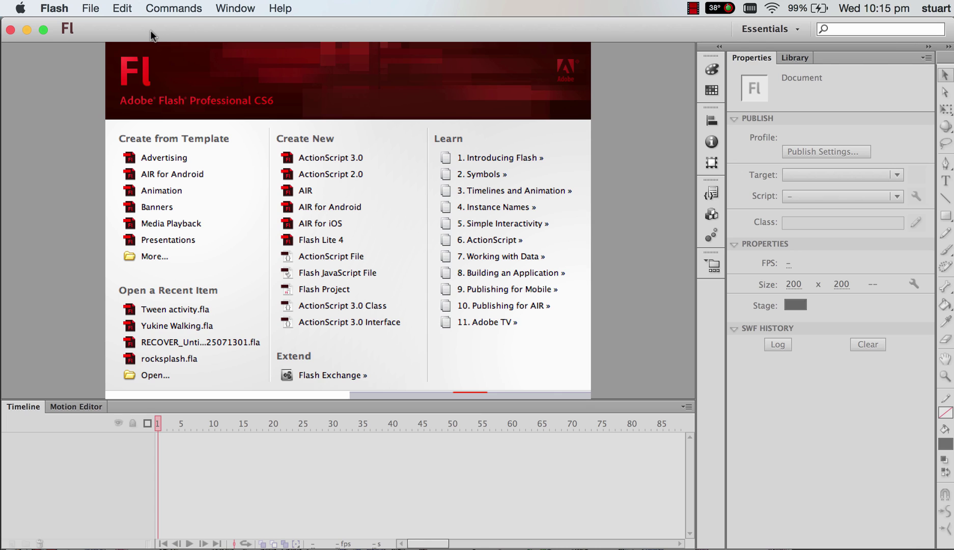
{"action": "left_click", "coordinate": [320, 158]}
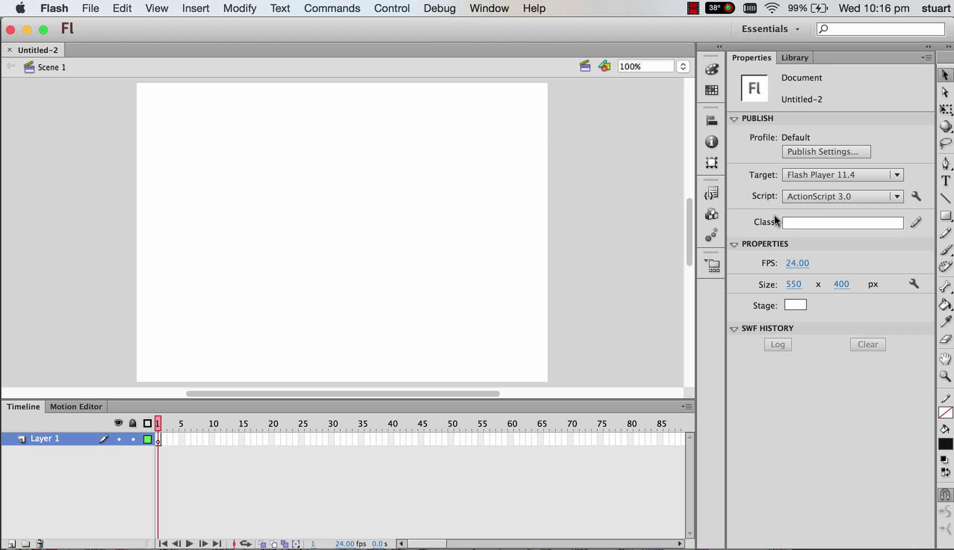
{"action": "left_click_drag", "start_coordinate": [948, 59], "coordinate": [601, 96]}
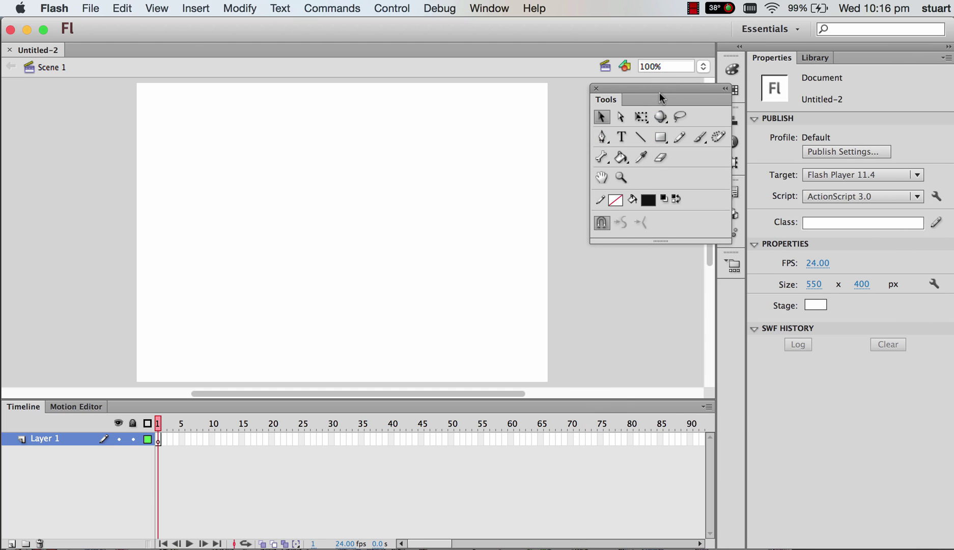
{"action": "left_click_drag", "start_coordinate": [658, 85], "coordinate": [621, 106]}
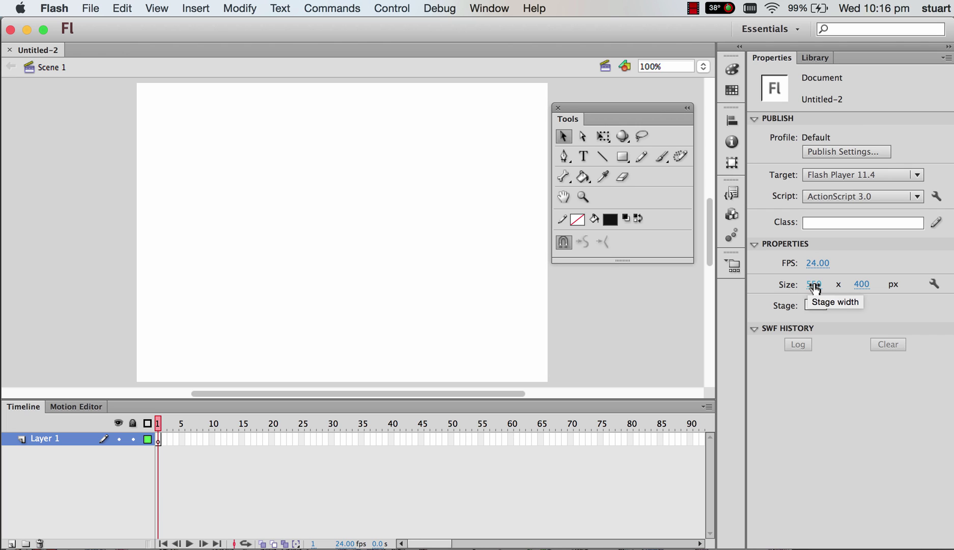
Step: Set the stage width and height to 80 × 80 px in the Properties panel
{"action": "left_click", "coordinate": [815, 287]}
{"action": "left_click", "coordinate": [814, 283]}
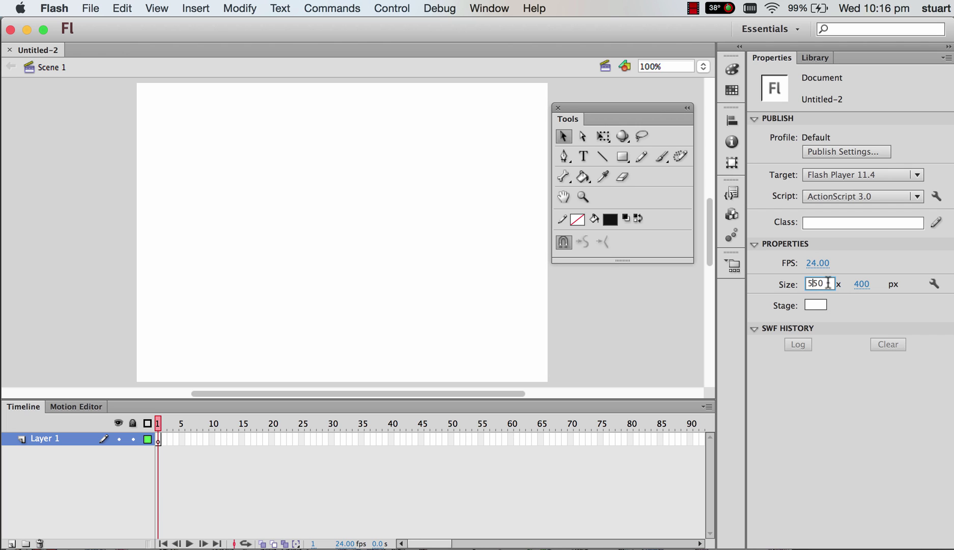
{"action": "left_click", "coordinate": [865, 284]}
{"action": "left_click_drag", "start_coordinate": [830, 278], "coordinate": [713, 281]}
{"action": "left_click", "coordinate": [816, 285]}
{"action": "left_click", "coordinate": [817, 282]}
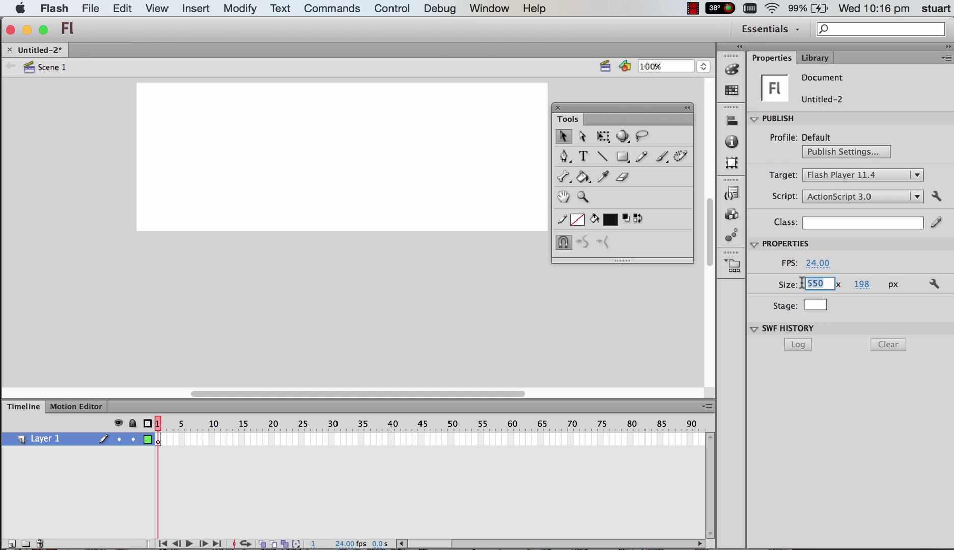
{"action": "type", "text": "80"}
{"action": "left_click", "coordinate": [861, 283]}
{"action": "left_click_drag", "start_coordinate": [876, 283], "coordinate": [839, 283]}
{"action": "type", "text": "9"}
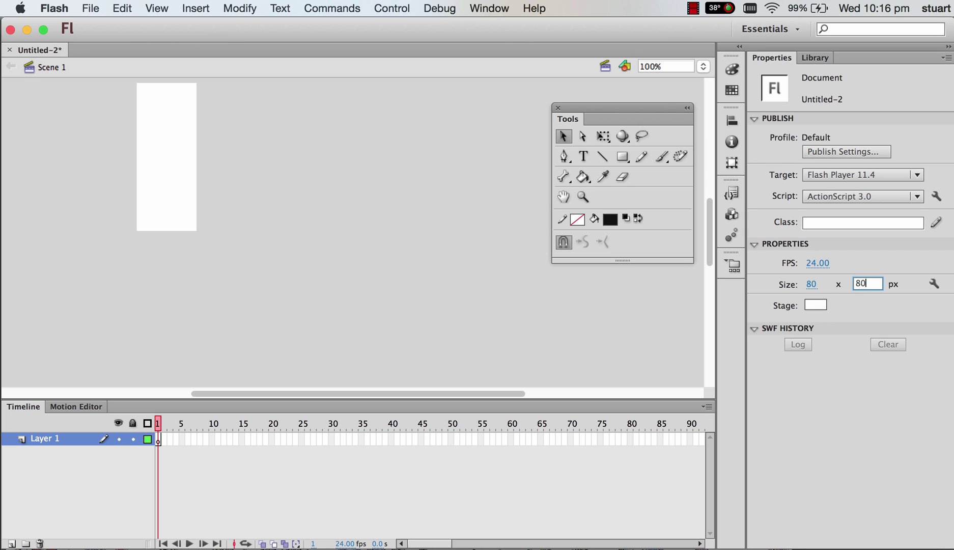
{"action": "key", "text": "Return"}
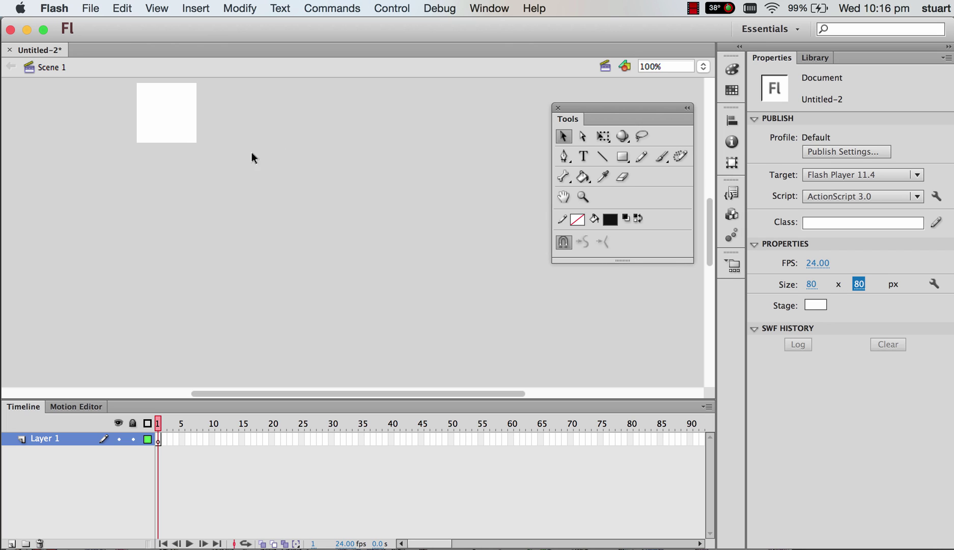
{"action": "scroll", "coordinate": [255, 186], "scroll_direction": "up", "scroll_amount": 5}
{"action": "scroll", "coordinate": [255, 186], "scroll_direction": "left", "scroll_amount": 7}
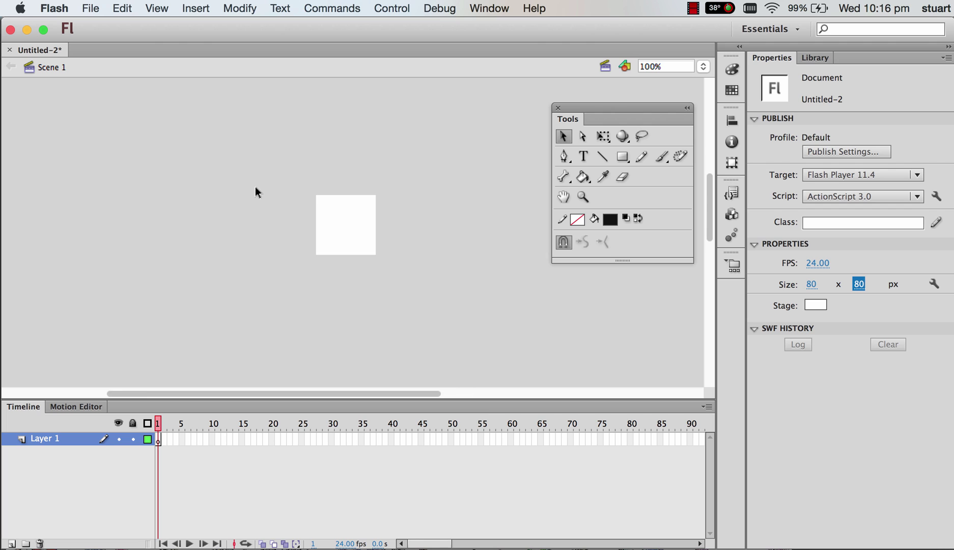
{"action": "scroll", "coordinate": [255, 186], "scroll_direction": "up", "scroll_amount": 1}
{"action": "scroll", "coordinate": [255, 186], "scroll_direction": "left", "scroll_amount": 2}
{"action": "scroll", "coordinate": [255, 187], "scroll_direction": "down", "scroll_amount": 1}
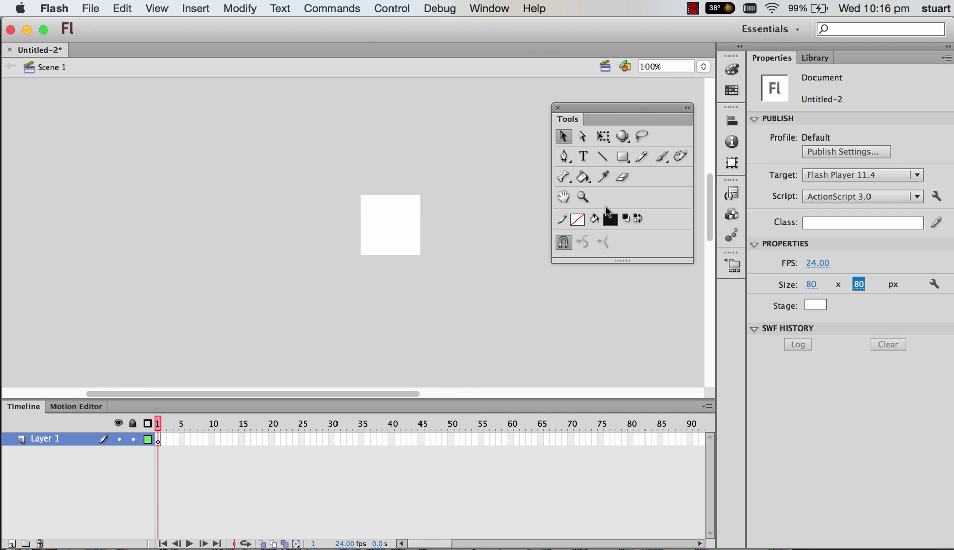
Step: Import pokemon.psd from the Desktop to the stage with both Layer 1 and Layer 2 included
{"action": "left_click", "coordinate": [92, 10]}
{"action": "mouse_move", "coordinate": [139, 216]}
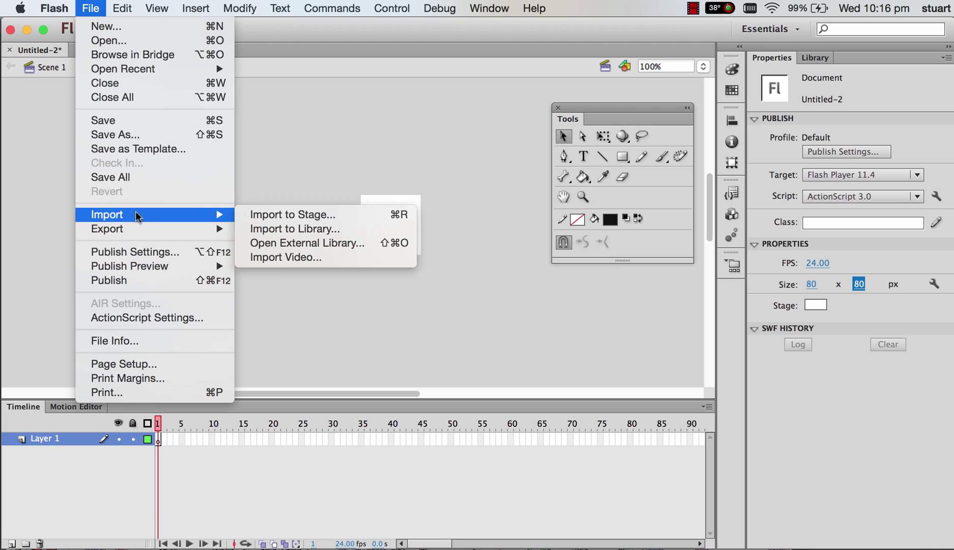
{"action": "left_click", "coordinate": [284, 214]}
{"action": "left_click", "coordinate": [349, 176]}
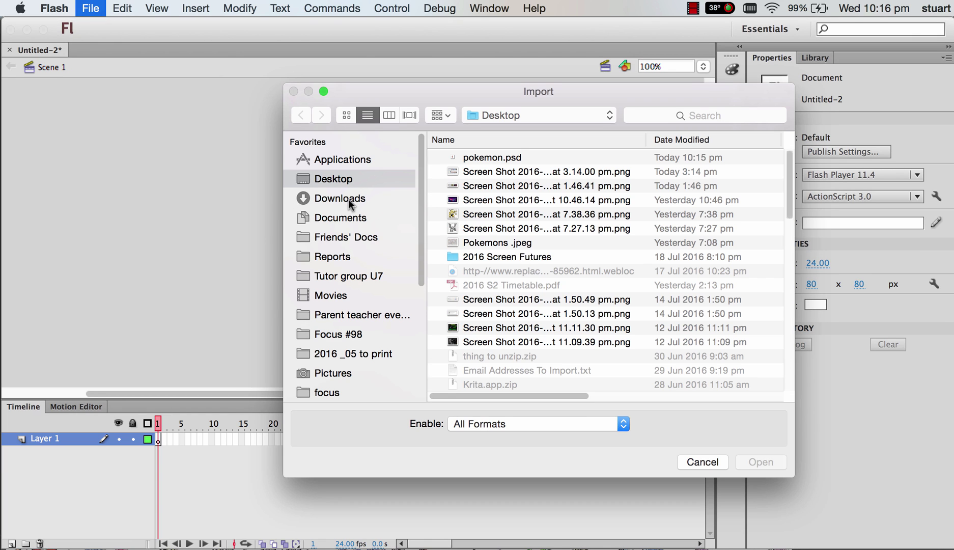
{"action": "left_click", "coordinate": [483, 158]}
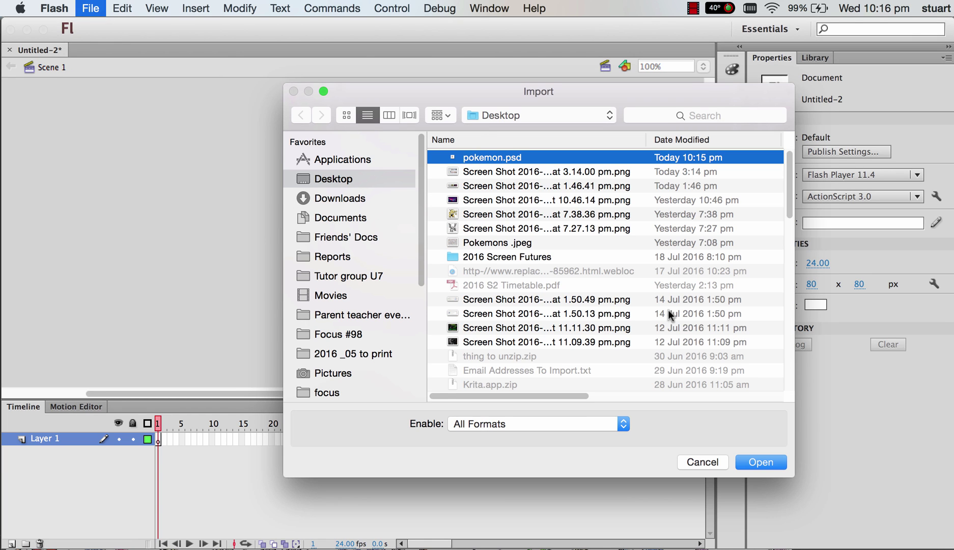
{"action": "left_click", "coordinate": [759, 464]}
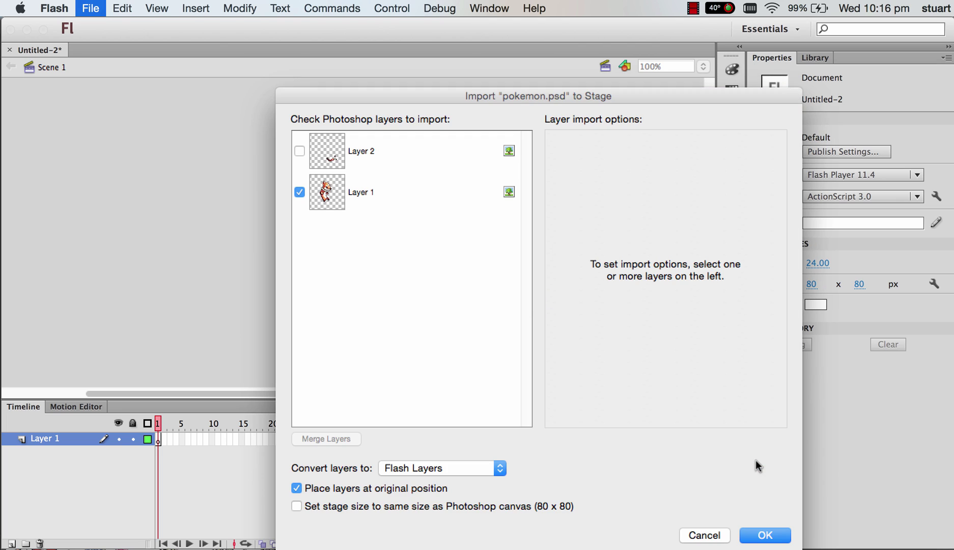
{"action": "left_click", "coordinate": [300, 151]}
{"action": "left_click_drag", "start_coordinate": [340, 97], "coordinate": [311, 96]}
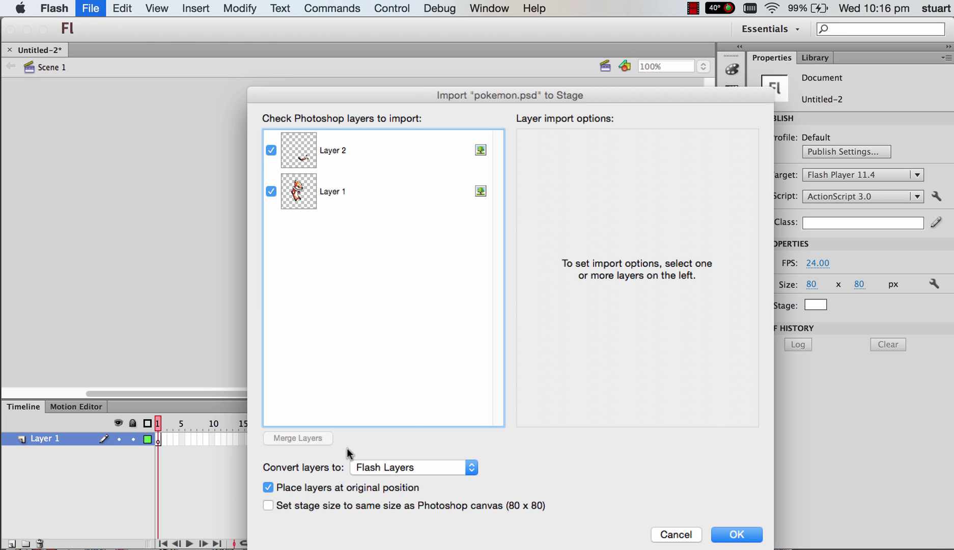
{"action": "left_click", "coordinate": [738, 536]}
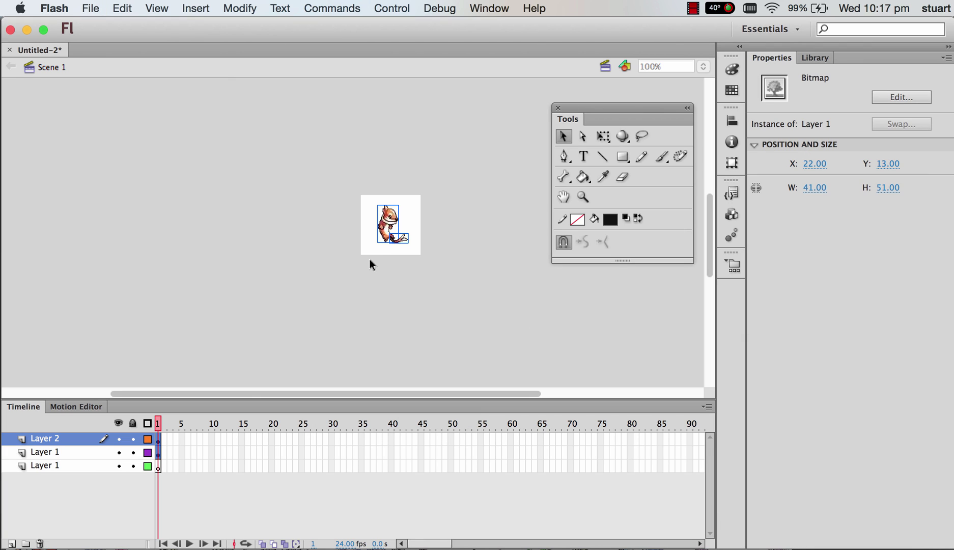
Step: Zoom to 800%, lock both Layer 1 layers and select the tail bitmap on Layer 2
{"action": "key", "text": "super+equal"}
{"action": "key", "text": "super+equal"}
{"action": "key", "text": "super+equal"}
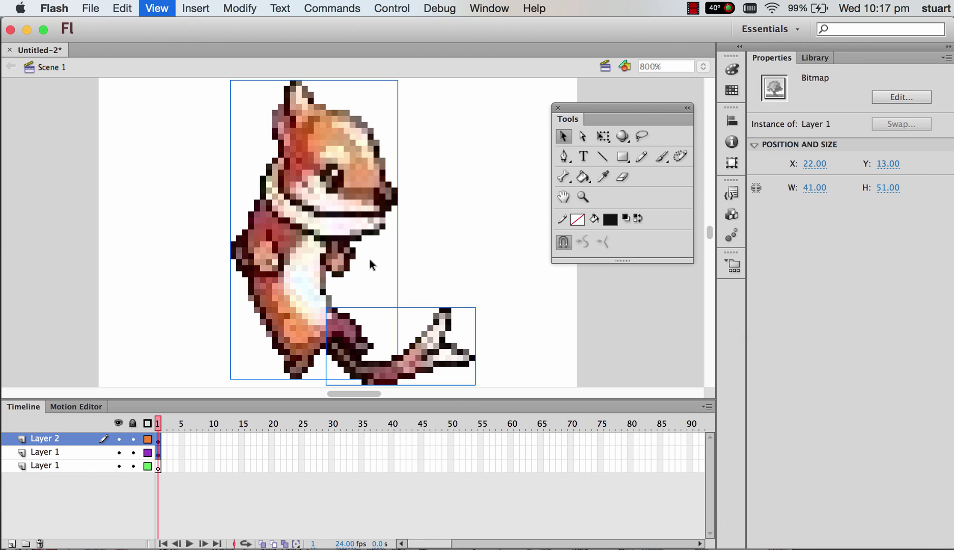
{"action": "key", "text": "super+minus"}
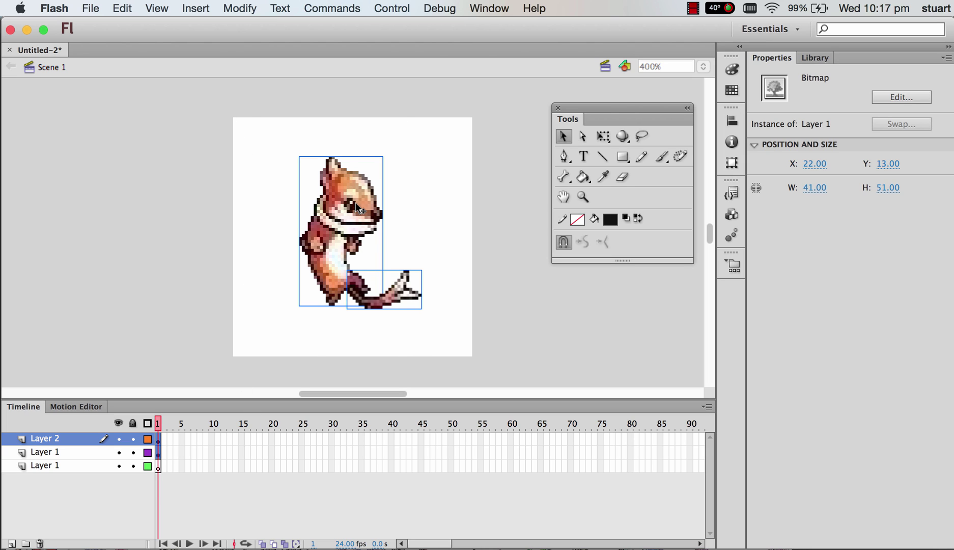
{"action": "key", "text": "super+equal"}
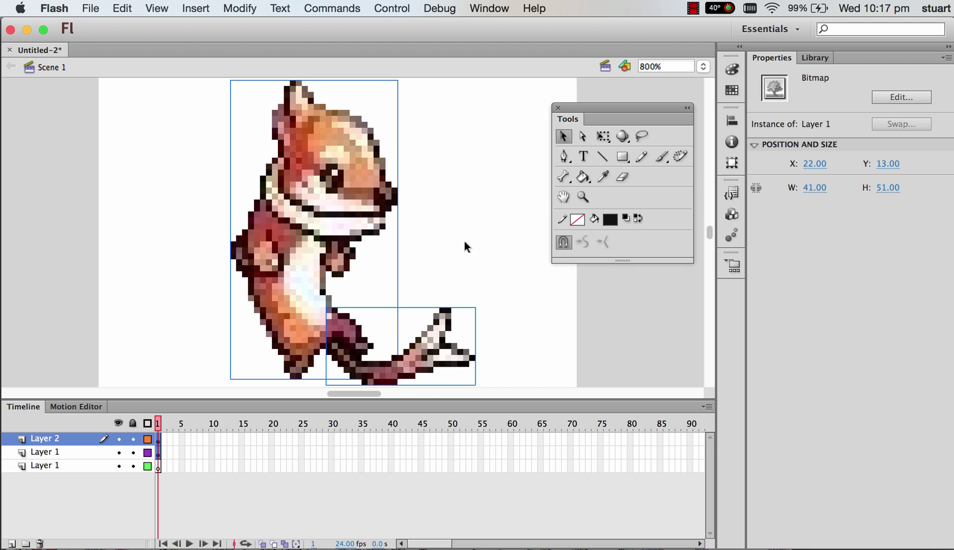
{"action": "scroll", "coordinate": [496, 253], "scroll_direction": "left", "scroll_amount": 2}
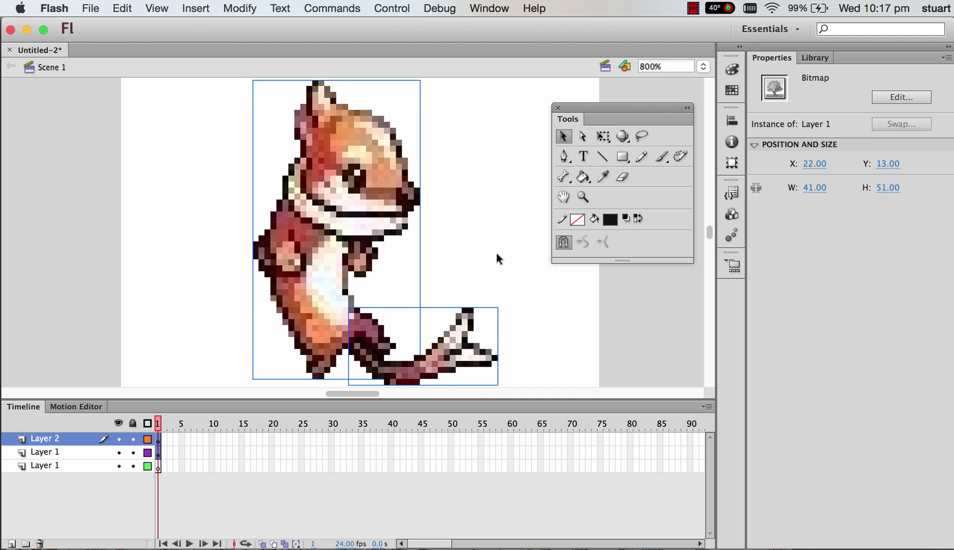
{"action": "left_click", "coordinate": [133, 452]}
{"action": "left_click", "coordinate": [132, 465]}
{"action": "left_click", "coordinate": [386, 200]}
{"action": "left_click", "coordinate": [403, 357]}
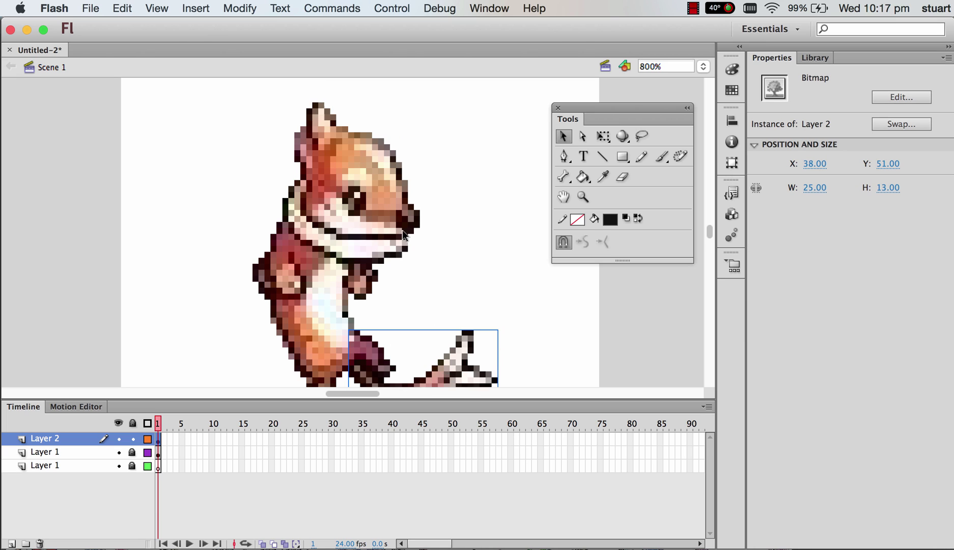
{"action": "scroll", "coordinate": [403, 230], "scroll_direction": "down", "scroll_amount": 2}
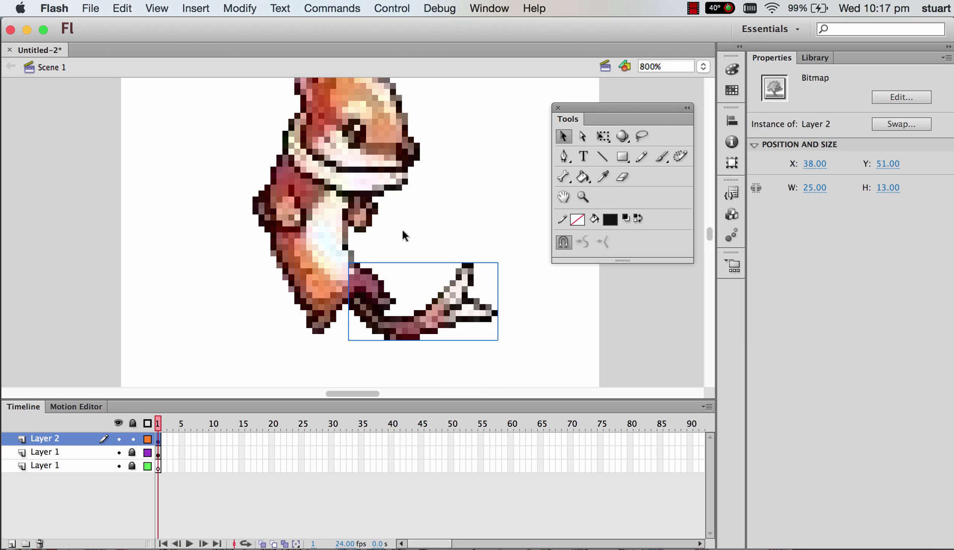
Step: Trace the tail bitmap into vectors with Many Corners threshold and Pixels curve fit
{"action": "left_click", "coordinate": [248, 9]}
{"action": "mouse_move", "coordinate": [253, 100]}
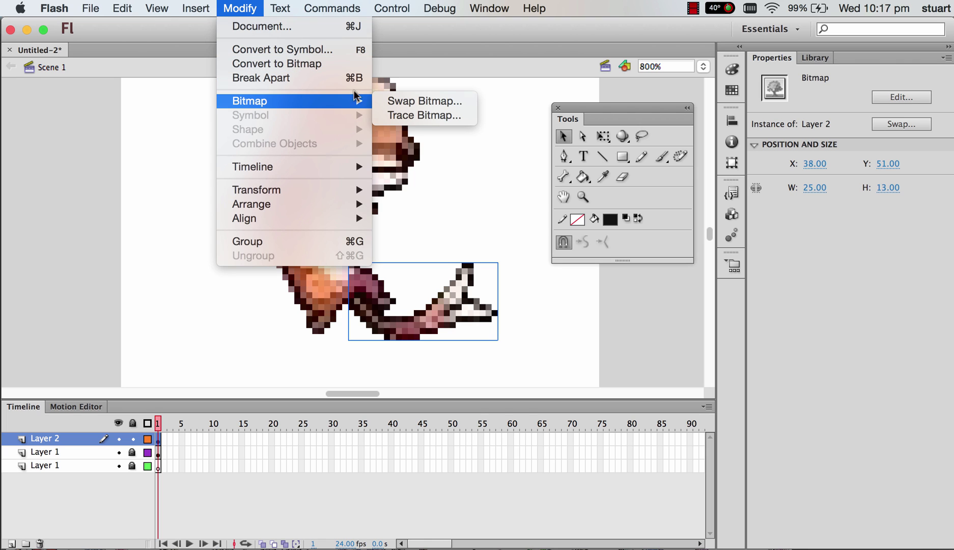
{"action": "left_click", "coordinate": [397, 117]}
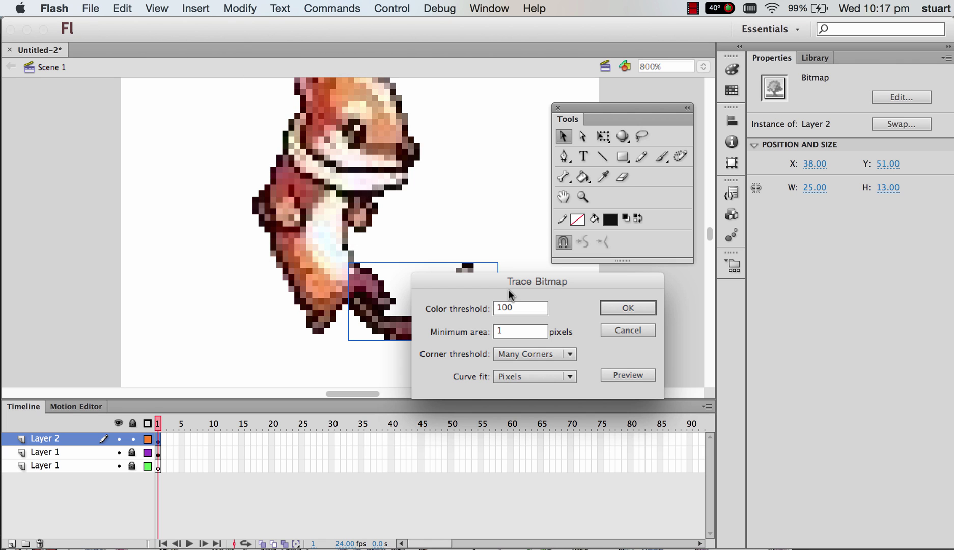
{"action": "mouse_move", "coordinate": [511, 280]}
{"action": "left_mouse_down"}
{"action": "mouse_move", "coordinate": [286, 206]}
{"action": "mouse_move", "coordinate": [278, 177]}
{"action": "left_mouse_up"}
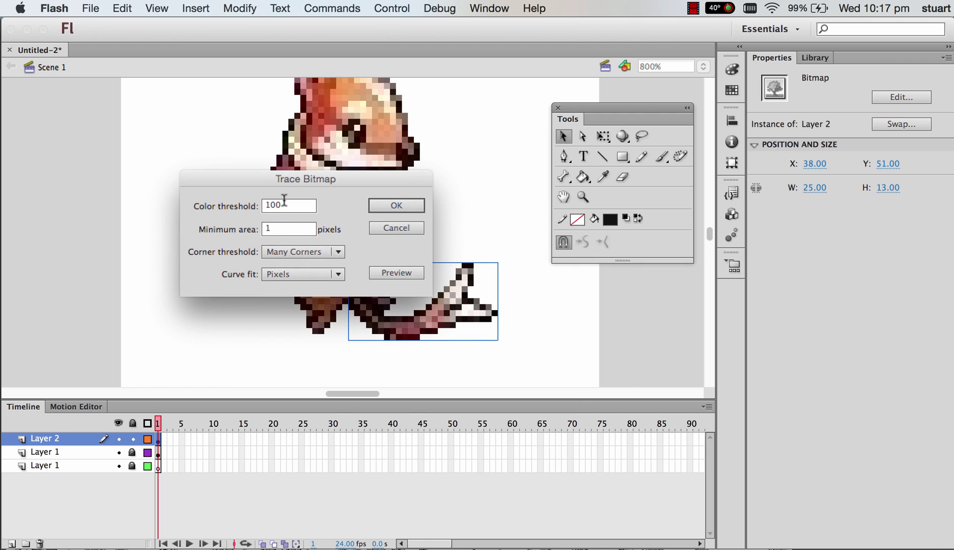
{"action": "left_click", "coordinate": [317, 252]}
{"action": "left_click", "coordinate": [305, 268]}
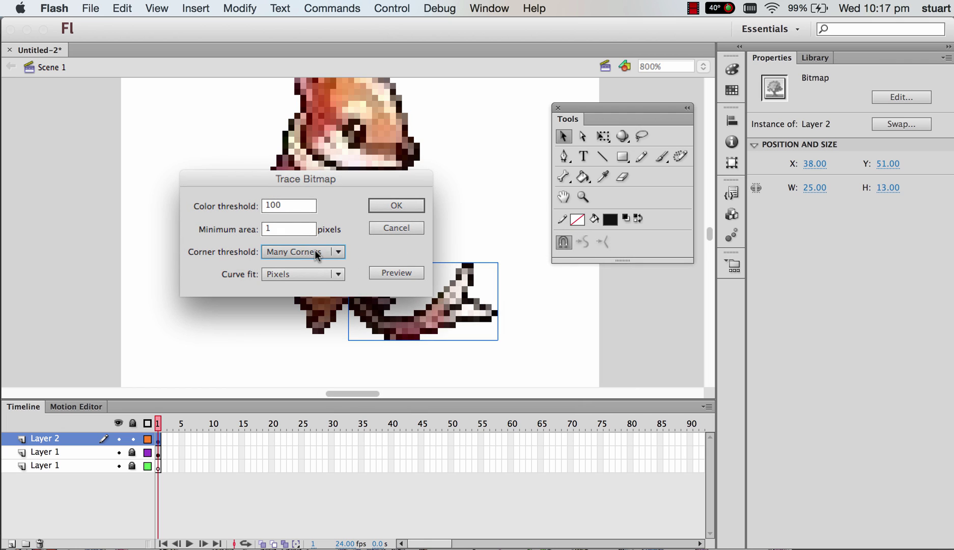
{"action": "left_click", "coordinate": [315, 249]}
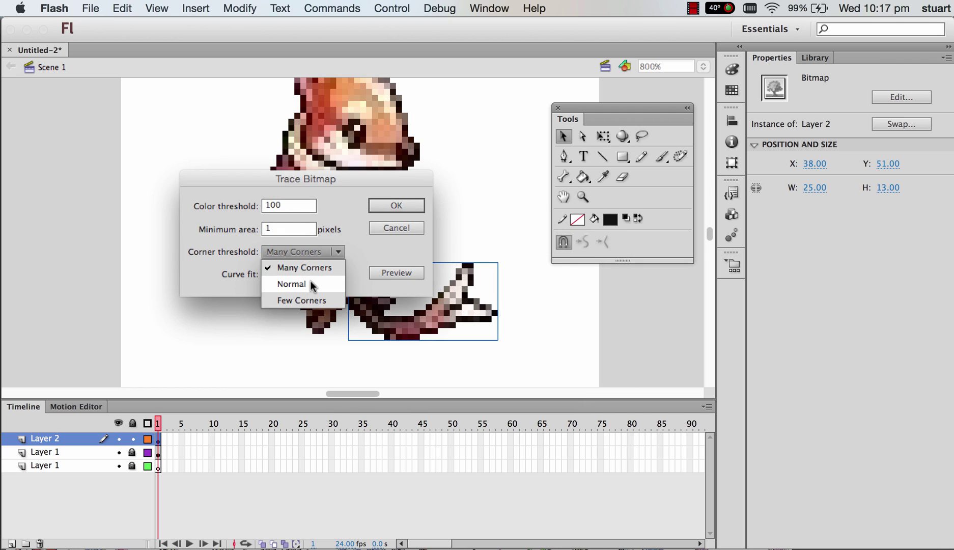
{"action": "left_click", "coordinate": [341, 205]}
{"action": "left_click", "coordinate": [311, 272]}
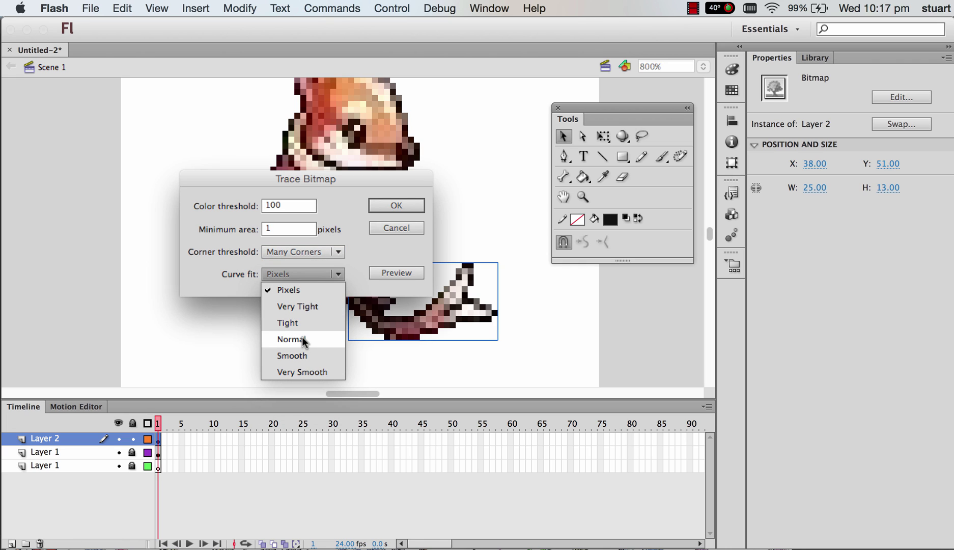
{"action": "left_click", "coordinate": [330, 251]}
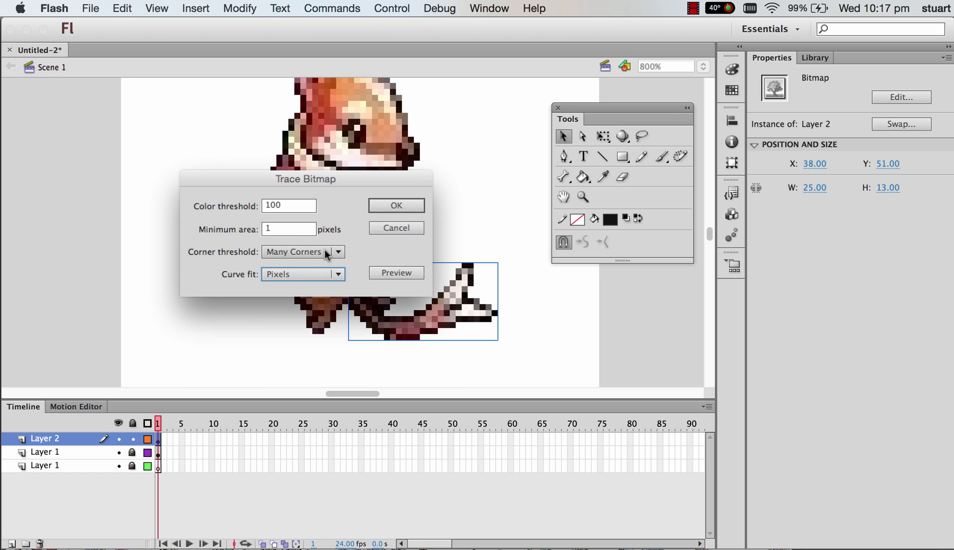
{"action": "left_click", "coordinate": [386, 202]}
Step: Inspect the traced tail pixels, try moving the brown fill, then undo the move
{"action": "left_click", "coordinate": [473, 181]}
{"action": "left_click", "coordinate": [459, 301]}
{"action": "left_click", "coordinate": [494, 279]}
{"action": "left_click", "coordinate": [425, 332]}
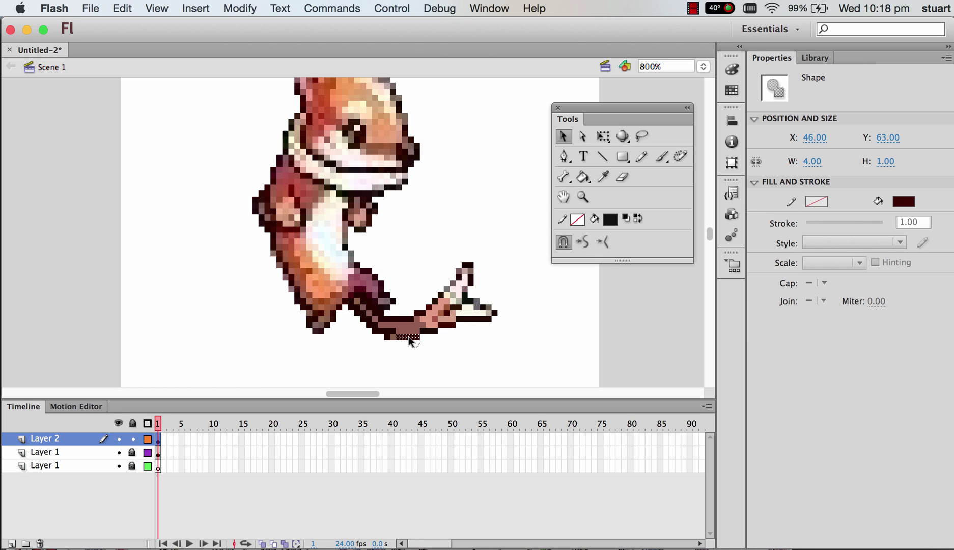
{"action": "left_click", "coordinate": [391, 337]}
{"action": "left_click", "coordinate": [416, 334]}
{"action": "left_click_drag", "start_coordinate": [413, 332], "coordinate": [474, 349]}
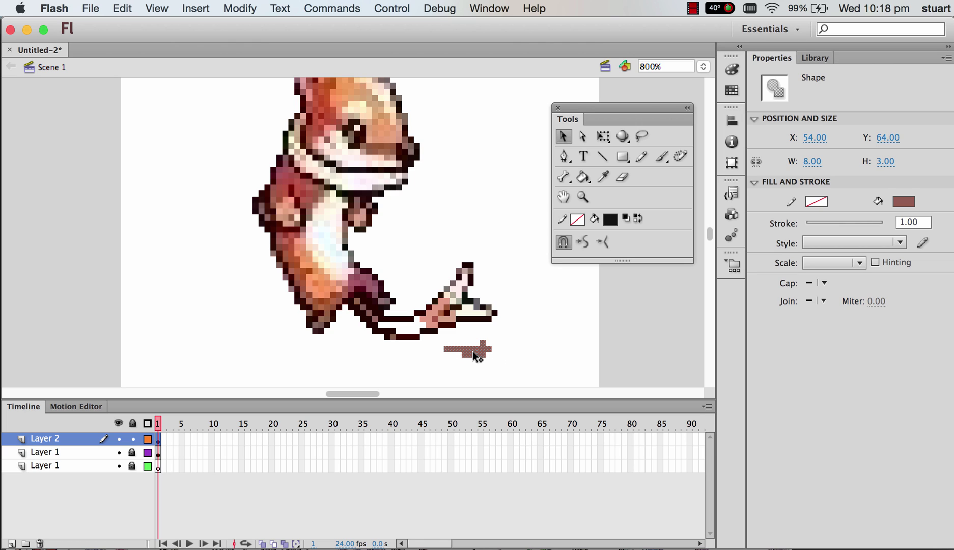
{"action": "key", "text": "super+z"}
{"action": "scroll", "coordinate": [415, 230], "scroll_direction": "up", "scroll_amount": 2}
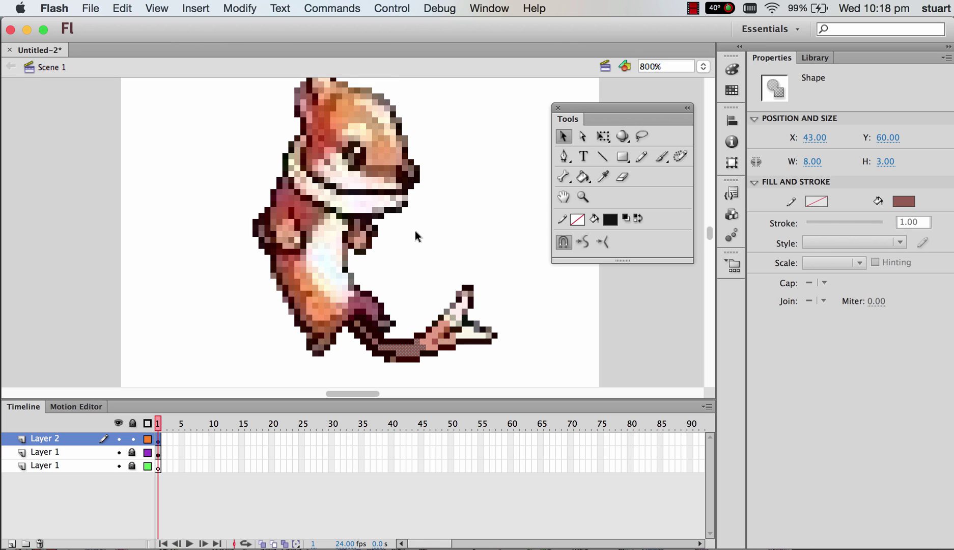
{"action": "scroll", "coordinate": [415, 236], "scroll_direction": "down", "scroll_amount": 2}
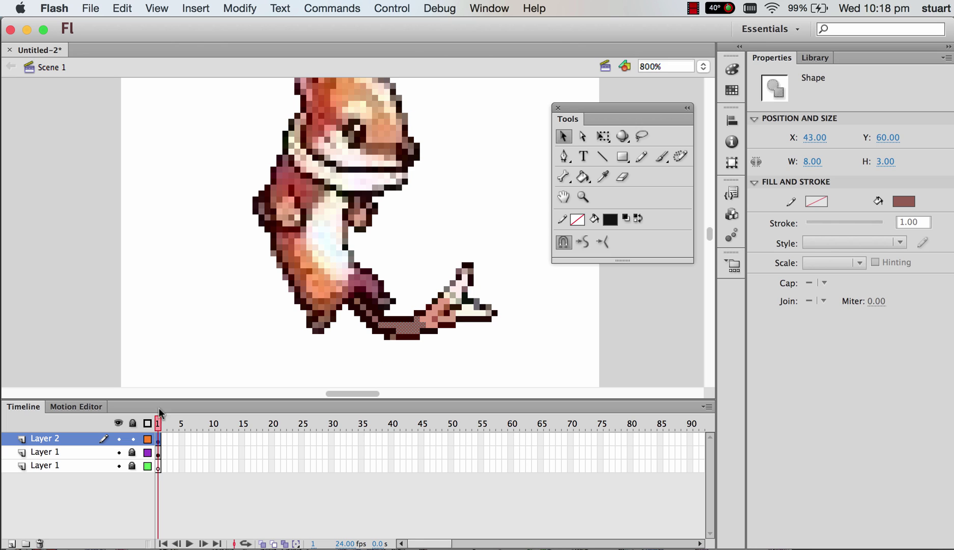
Step: Lock the tail layer and trace the Layer 1 body bitmap into vector shapes
{"action": "left_click", "coordinate": [133, 439]}
{"action": "left_click", "coordinate": [133, 452]}
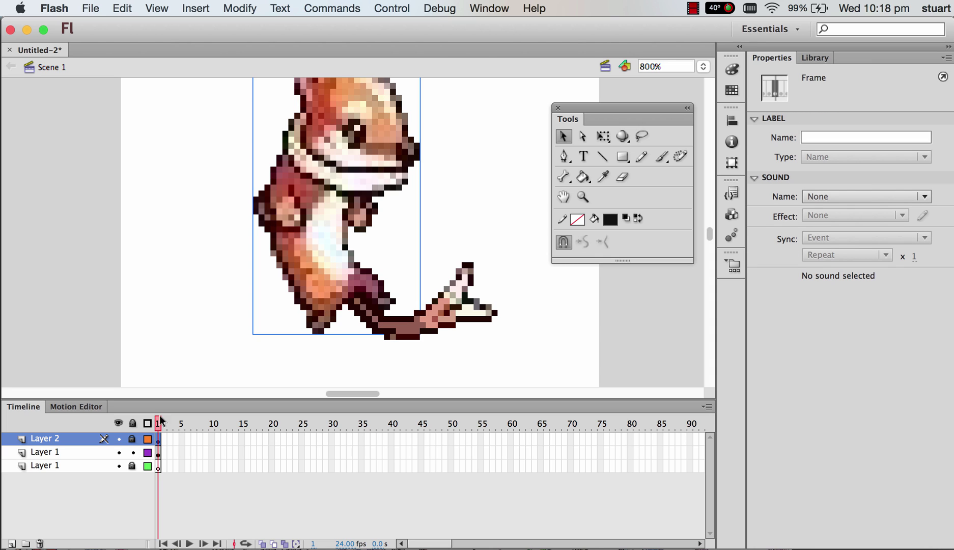
{"action": "left_click", "coordinate": [390, 155]}
{"action": "scroll", "coordinate": [373, 187], "scroll_direction": "up", "scroll_amount": 4}
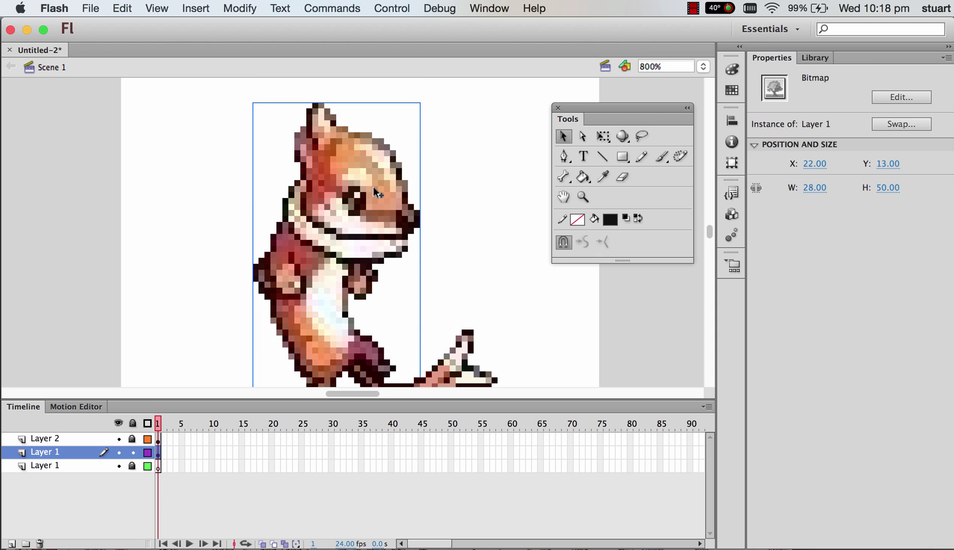
{"action": "left_click", "coordinate": [194, 7]}
{"action": "mouse_move", "coordinate": [238, 9]}
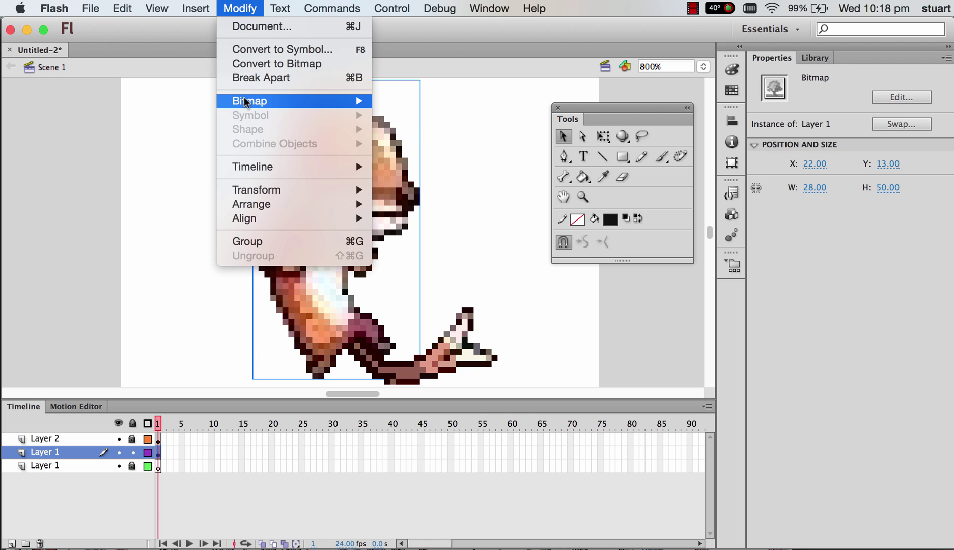
{"action": "mouse_move", "coordinate": [245, 99]}
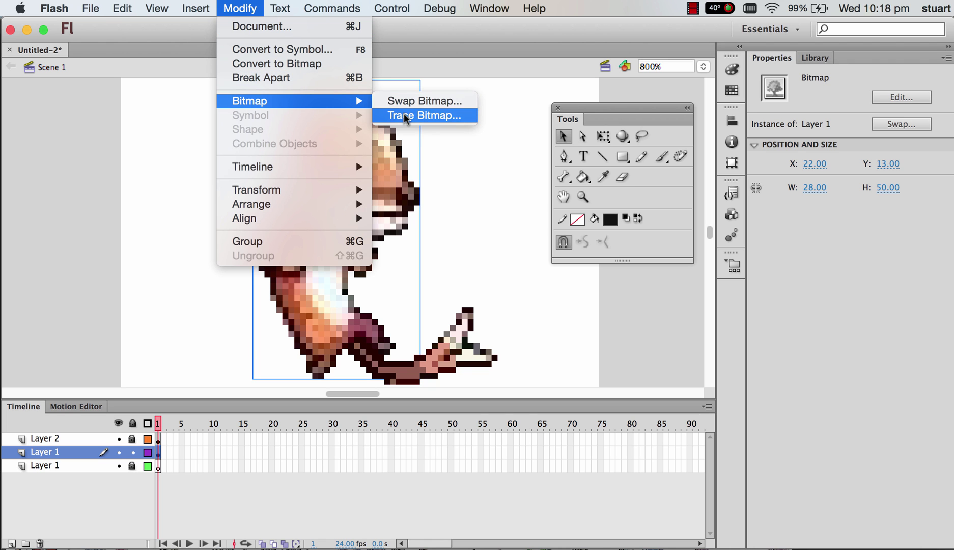
{"action": "left_click", "coordinate": [404, 113]}
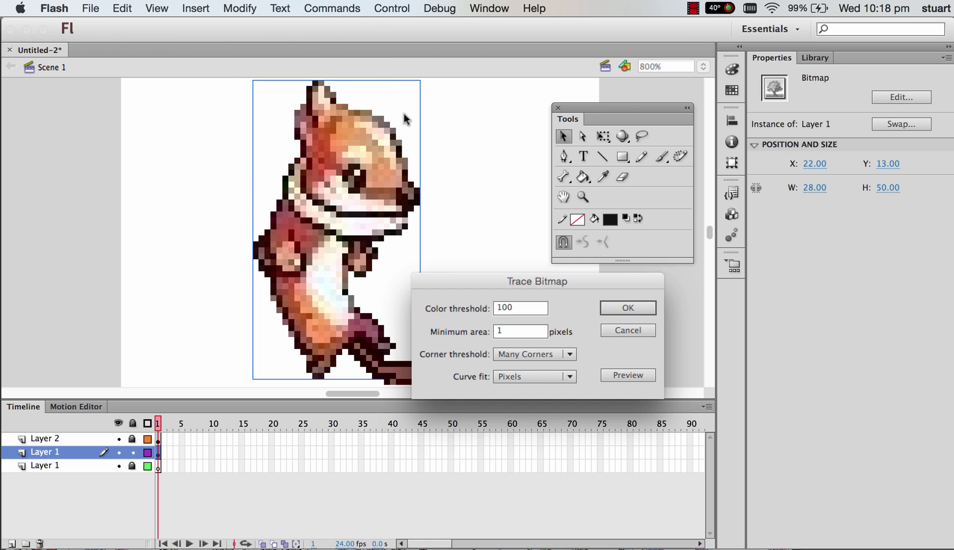
{"action": "left_click", "coordinate": [622, 307]}
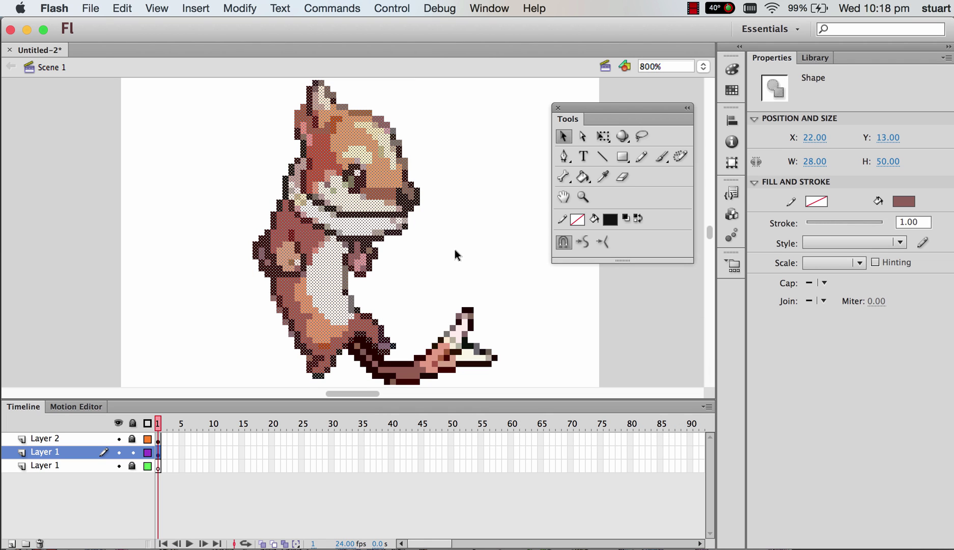
{"action": "left_click", "coordinate": [455, 251]}
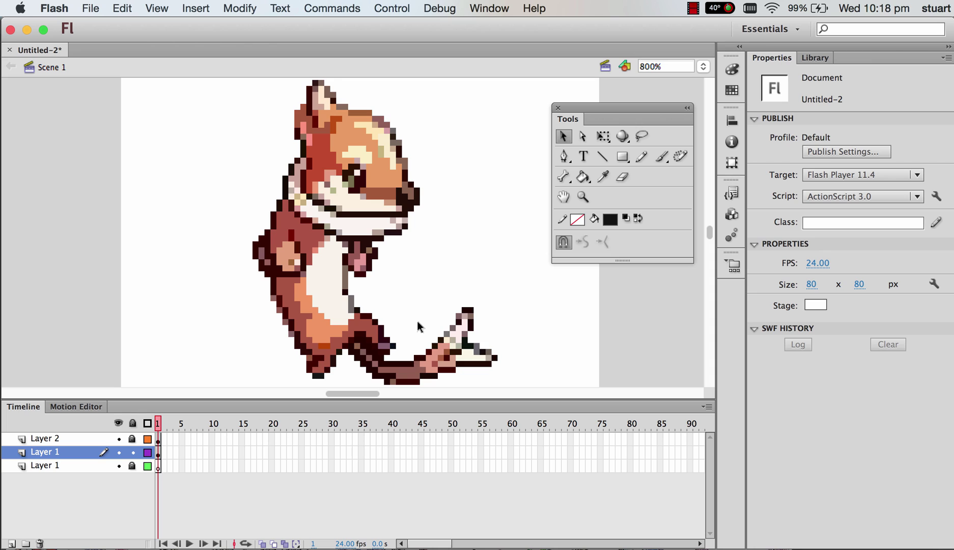
Step: Check the body layer's visibility, unlock it, zoom out and marquee-select the traced body
{"action": "scroll", "coordinate": [417, 321], "scroll_direction": "down", "scroll_amount": 2}
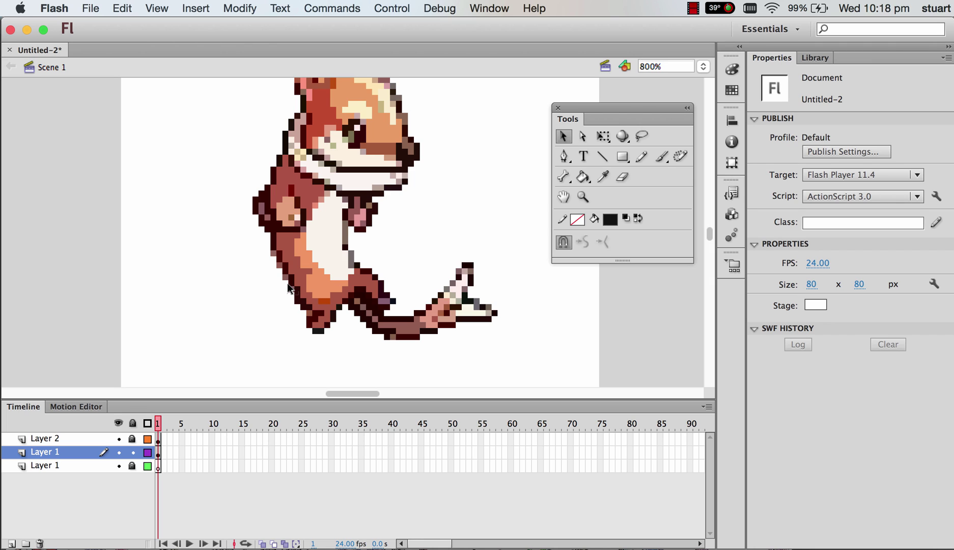
{"action": "left_click", "coordinate": [118, 452]}
{"action": "left_click", "coordinate": [118, 452]}
{"action": "left_click", "coordinate": [132, 452]}
{"action": "key", "text": "Down"}
{"action": "key", "text": "Down"}
{"action": "key", "text": "Down"}
{"action": "key", "text": "Down"}
{"action": "key", "text": "Down"}
{"action": "key", "text": "Down"}
{"action": "key", "text": "Down"}
{"action": "key", "text": "Down"}
{"action": "key", "text": "super+minus"}
{"action": "left_click_drag", "start_coordinate": [296, 157], "coordinate": [404, 327]}
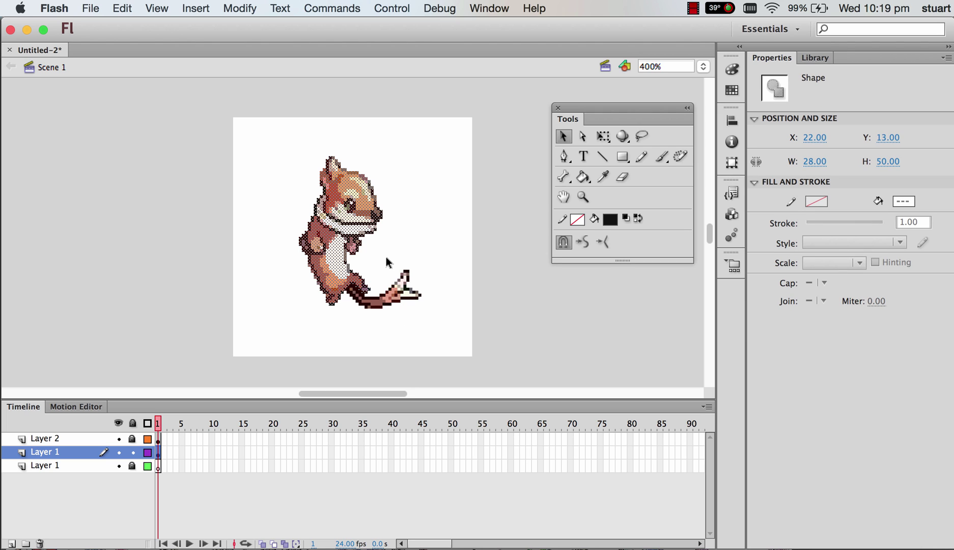
Step: Convert the selected body into a Graphic symbol named 'body'
{"action": "key", "text": "F8"}
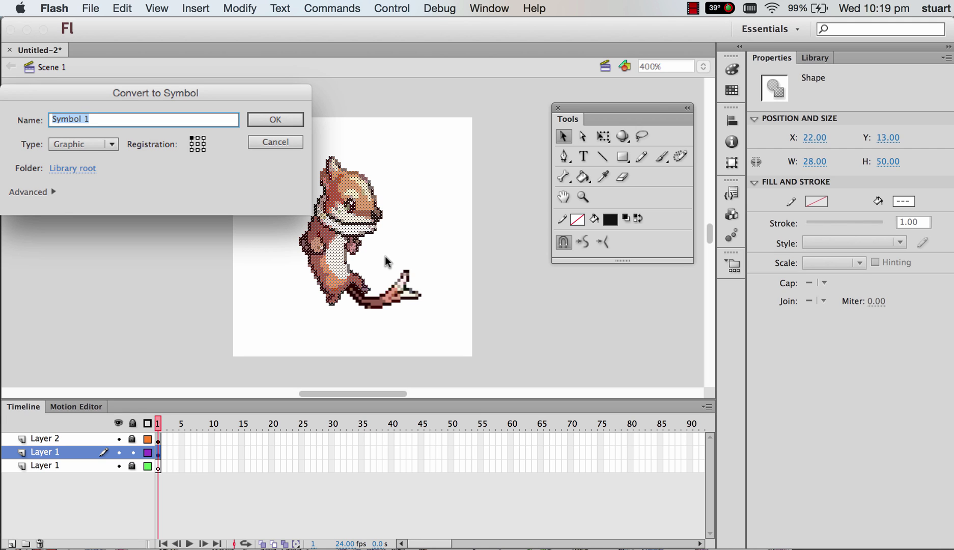
{"action": "left_click_drag", "start_coordinate": [270, 94], "coordinate": [313, 99]}
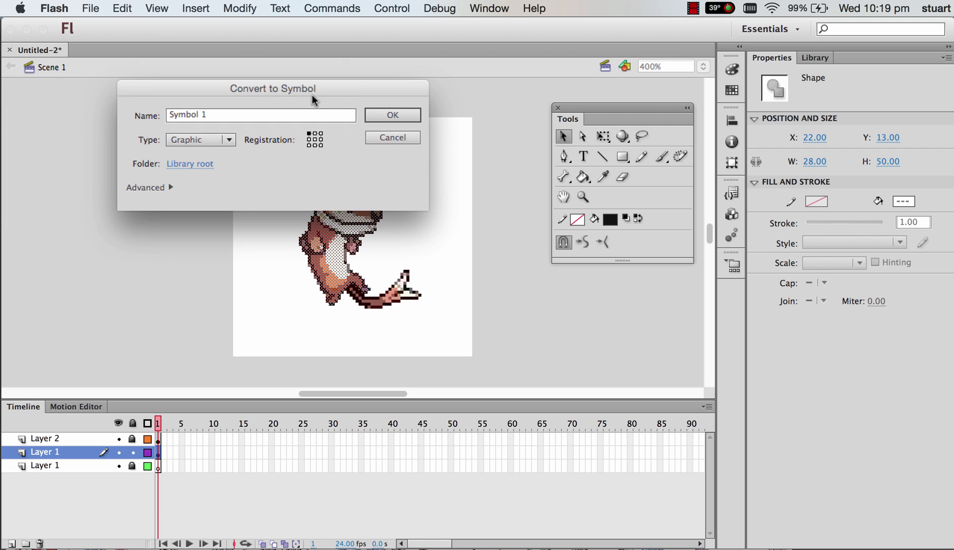
{"action": "left_click", "coordinate": [233, 141]}
{"action": "left_click", "coordinate": [211, 188]}
{"action": "left_click_drag", "start_coordinate": [214, 121], "coordinate": [154, 112]}
{"action": "key", "text": "BackSpace"}
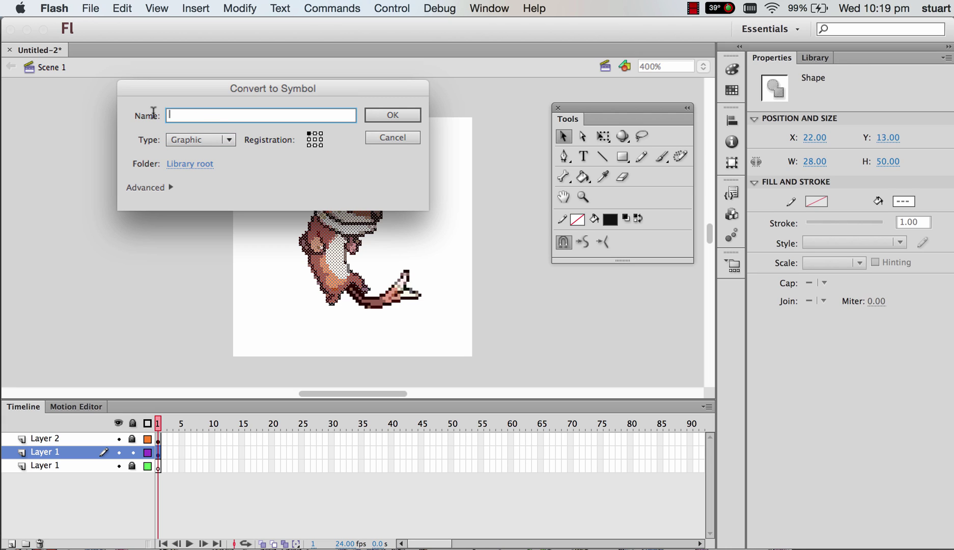
{"action": "type", "text": "body"}
{"action": "left_click", "coordinate": [393, 115]}
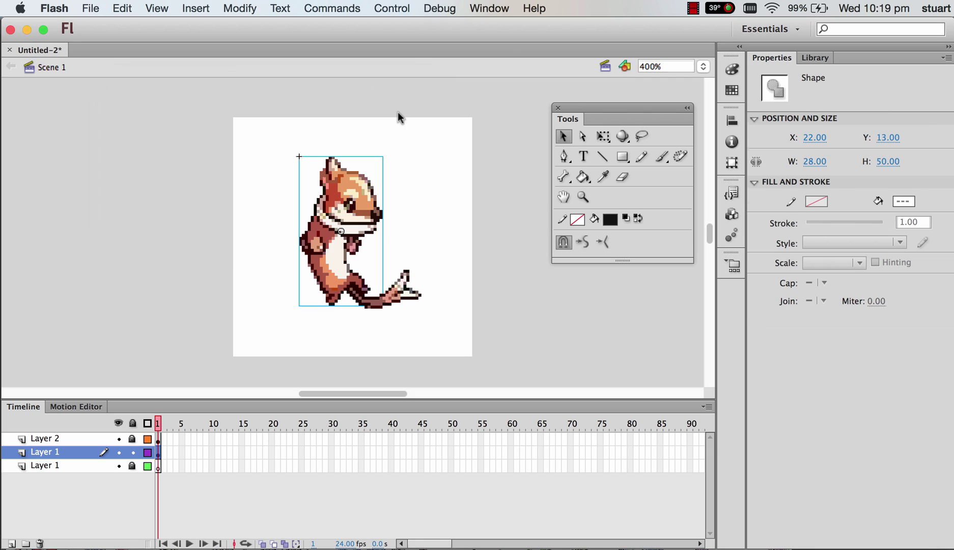
Step: Show the Library, lock the body layer, unlock Layer 2 and marquee-select the tail
{"action": "left_click", "coordinate": [820, 59]}
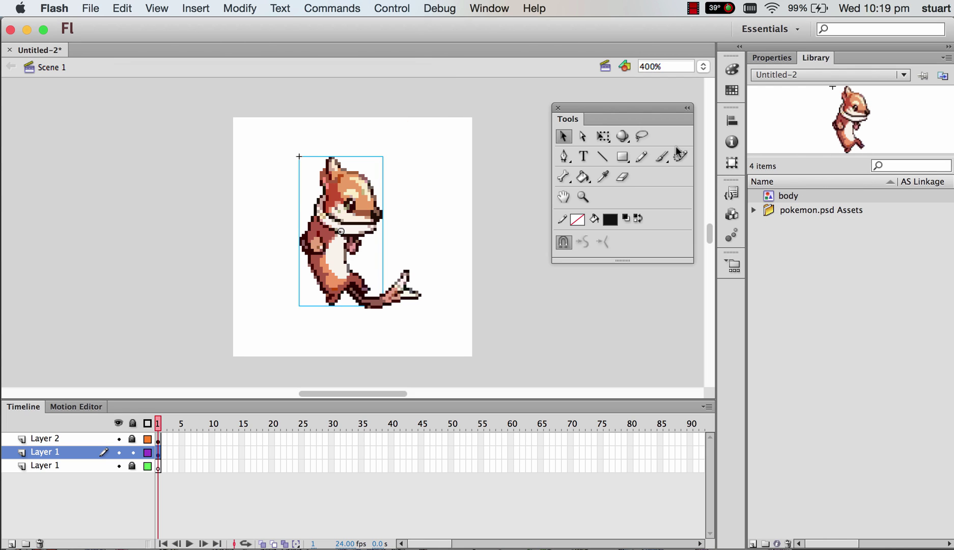
{"action": "left_click", "coordinate": [133, 452]}
{"action": "left_click", "coordinate": [132, 439]}
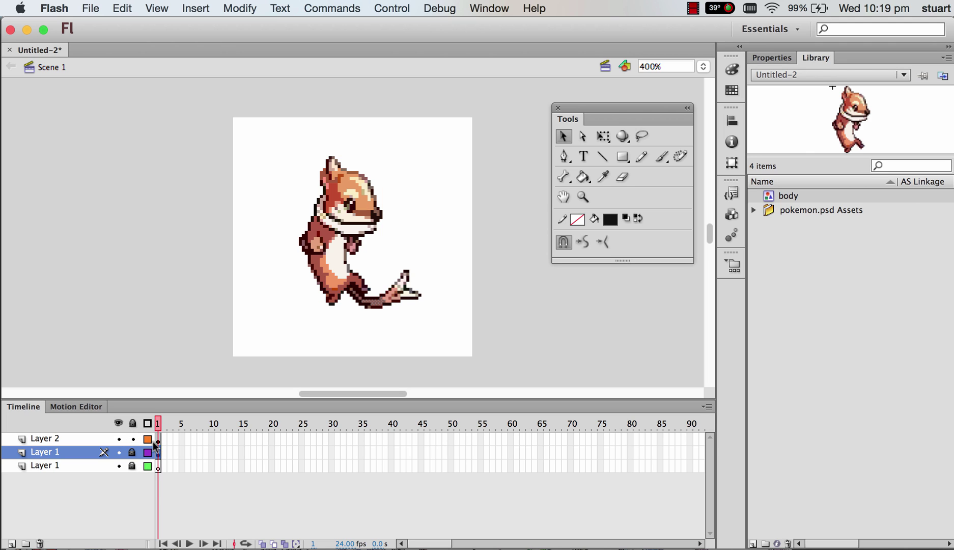
{"action": "left_click_drag", "start_coordinate": [450, 333], "coordinate": [275, 224]}
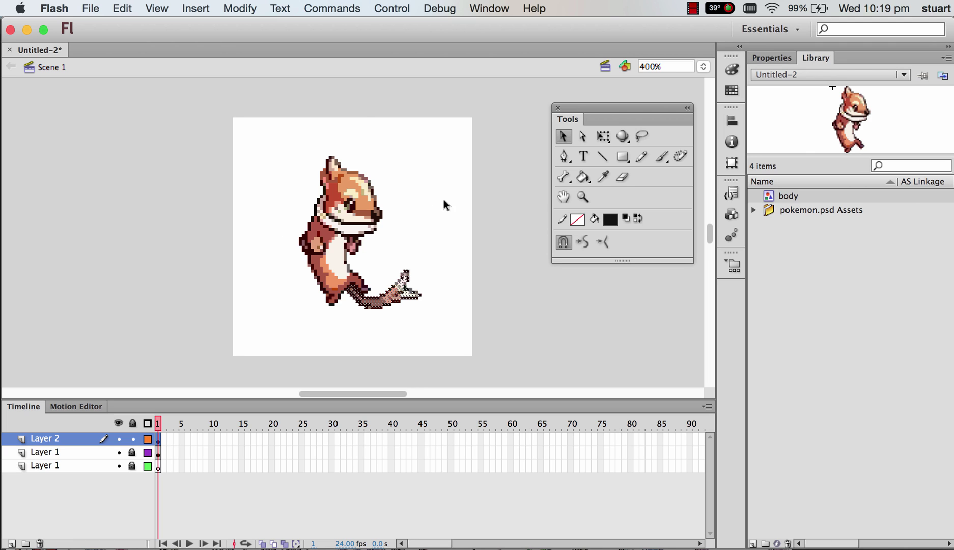
Step: Convert the selected tail into a symbol named 'tail'
{"action": "key", "text": "F8"}
{"action": "key", "text": "BackSpace"}
{"action": "type", "text": "tail"}
{"action": "left_click", "coordinate": [401, 113]}
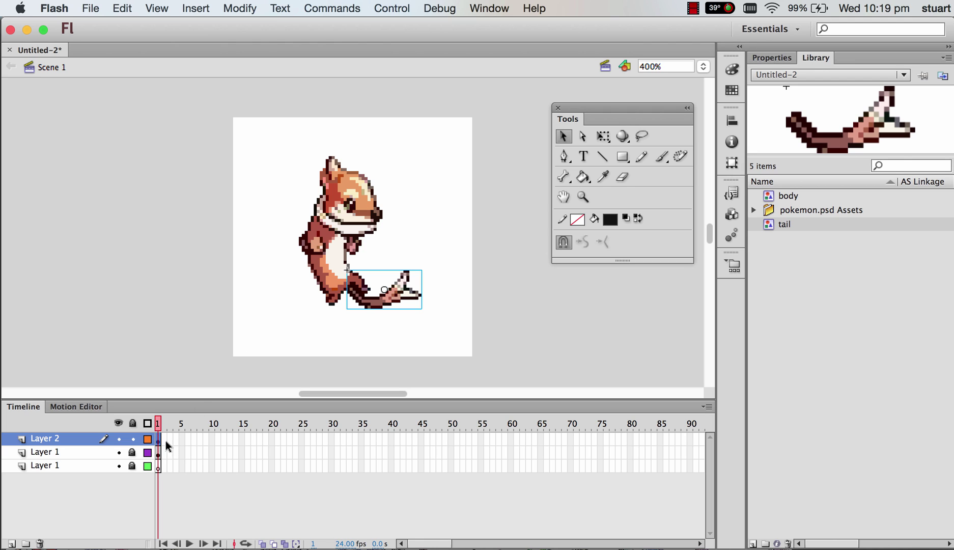
Step: Rename Layer 2 to 'tail'
{"action": "left_click", "coordinate": [119, 439]}
{"action": "left_click", "coordinate": [119, 441]}
{"action": "double_click", "coordinate": [40, 440]}
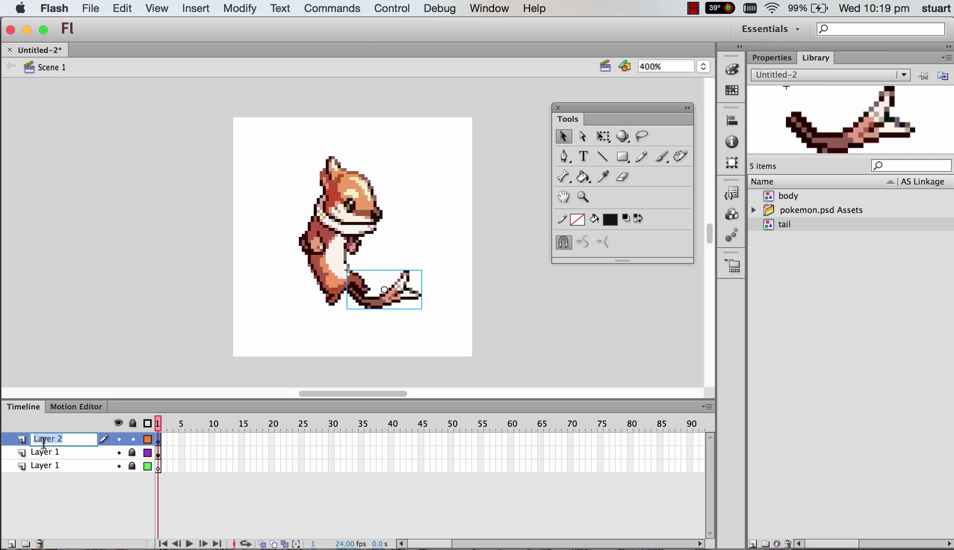
{"action": "type", "text": "tail"}
{"action": "key", "text": "Return"}
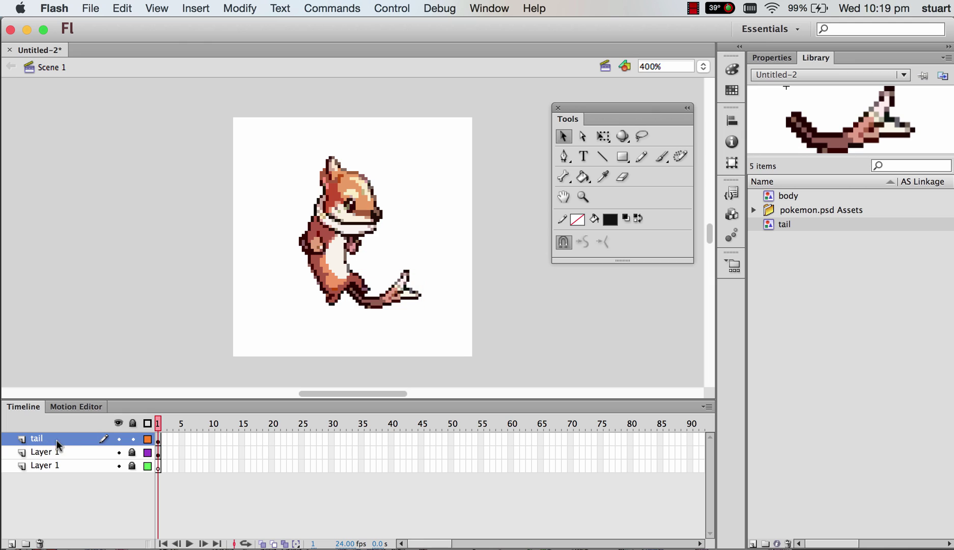
Step: Extend the tail layer to frame 24 with F5
{"action": "left_click", "coordinate": [159, 438]}
{"action": "key", "text": "F5"}
{"action": "key", "text": "F5"}
{"action": "key", "text": "F5"}
{"action": "key", "text": "F5"}
{"action": "key", "text": "F5"}
{"action": "key", "text": "F5"}
{"action": "key", "text": "F5"}
{"action": "key", "text": "F5"}
{"action": "key", "text": "F5"}
{"action": "key", "text": "F5"}
{"action": "key", "text": "F5"}
{"action": "key", "text": "F5"}
{"action": "key", "text": "F5"}
{"action": "key", "text": "F5"}
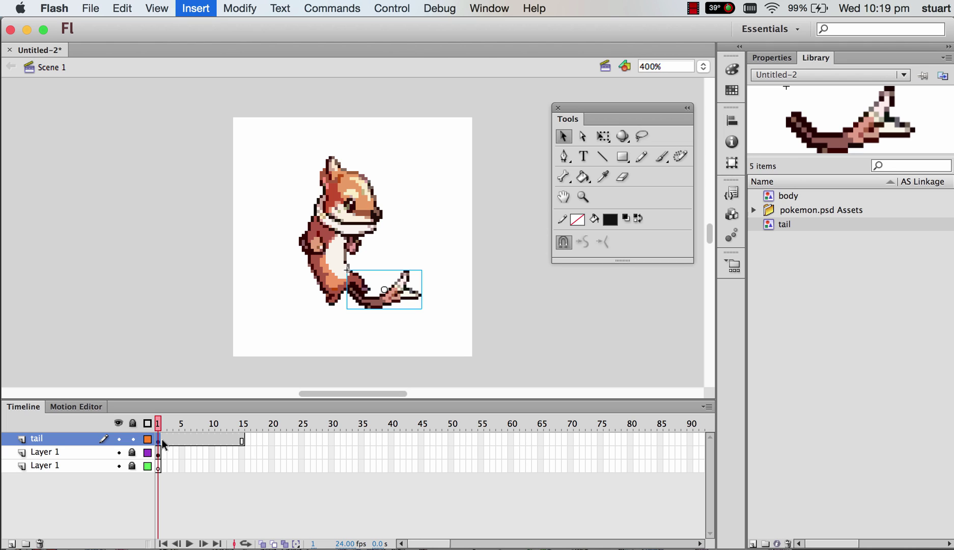
{"action": "key", "text": "F5"}
{"action": "key", "text": "F5"}
{"action": "key", "text": "F5"}
{"action": "key", "text": "F5"}
{"action": "key", "text": "F5"}
{"action": "key", "text": "F5"}
{"action": "key", "text": "F5"}
{"action": "key", "text": "F5"}
{"action": "key", "text": "F5"}
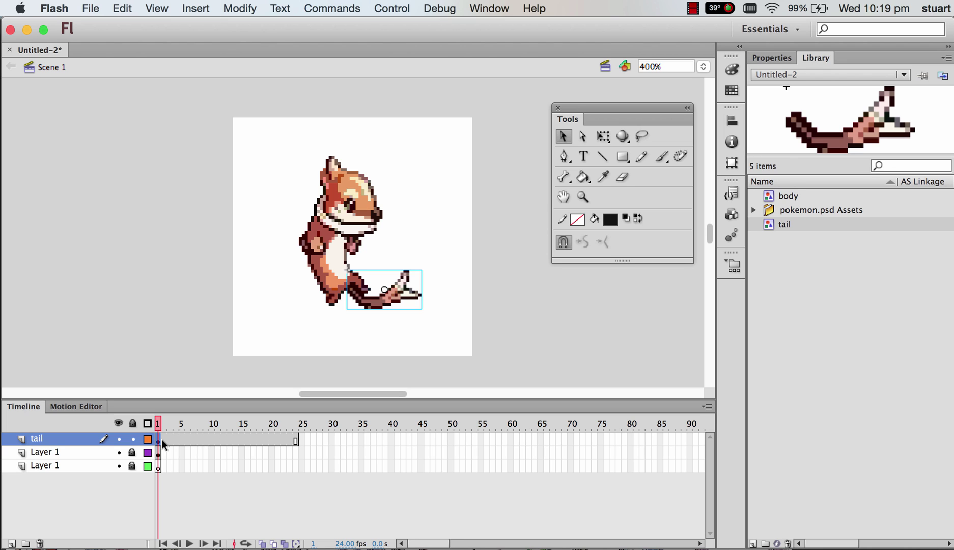
Step: At frame 12, use Free Transform and move the tail's pivot to its left base
{"action": "left_click", "coordinate": [223, 439]}
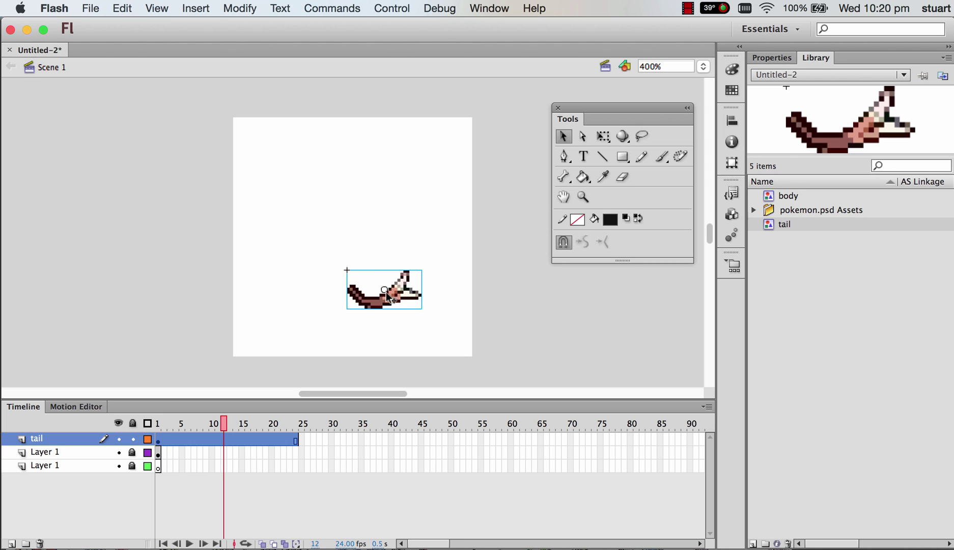
{"action": "left_click", "coordinate": [603, 136]}
{"action": "left_click_drag", "start_coordinate": [427, 262], "coordinate": [418, 309]}
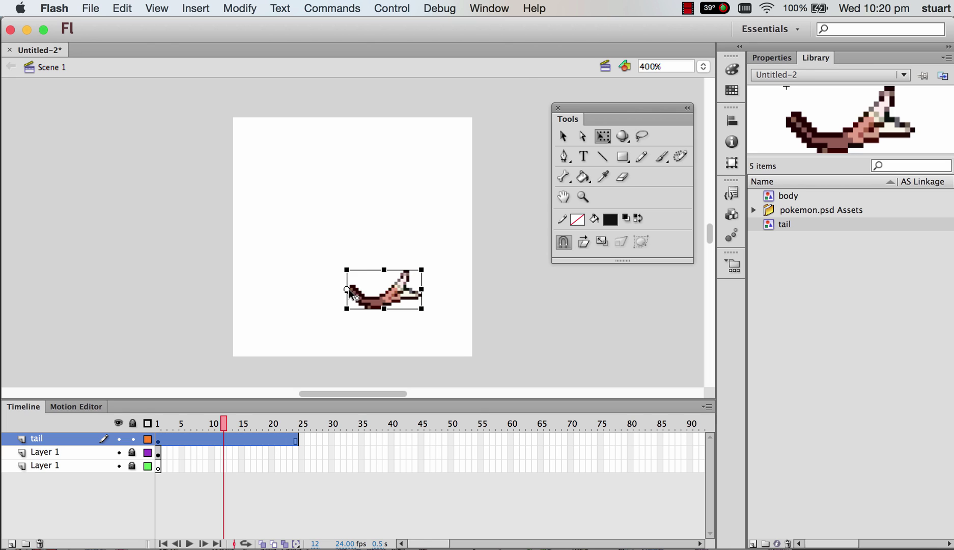
{"action": "key", "text": "super+equal"}
{"action": "key", "text": "super+equal"}
{"action": "key", "text": "super+equal"}
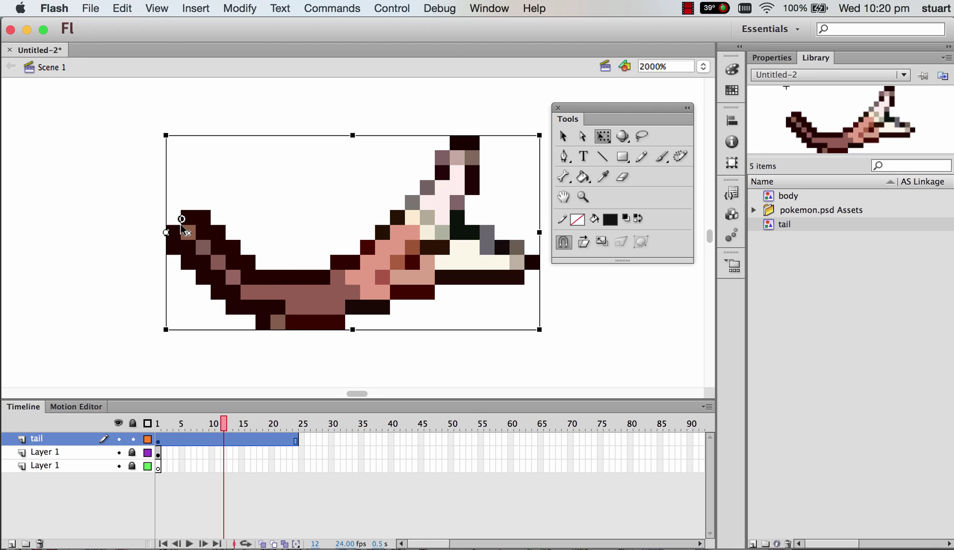
{"action": "left_click_drag", "start_coordinate": [181, 222], "coordinate": [182, 225]}
{"action": "left_click_drag", "start_coordinate": [589, 108], "coordinate": [654, 104]}
{"action": "mouse_move", "coordinate": [545, 127]}
{"action": "left_mouse_down"}
{"action": "mouse_move", "coordinate": [560, 186]}
{"action": "mouse_move", "coordinate": [541, 107]}
{"action": "mouse_move", "coordinate": [540, 122]}
{"action": "left_mouse_up"}
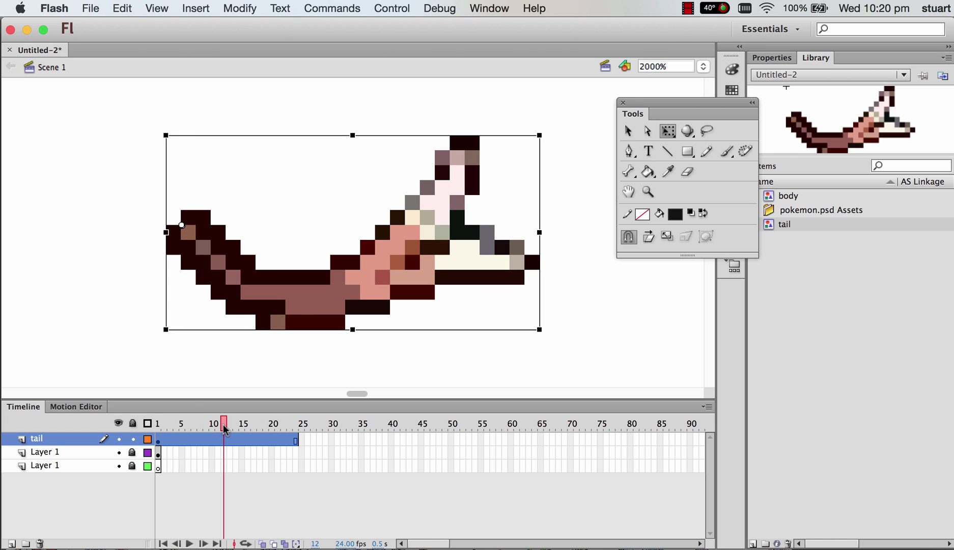
Step: Rotate the tail upward at frame 12 and scrub to preview the motion
{"action": "left_click", "coordinate": [224, 441]}
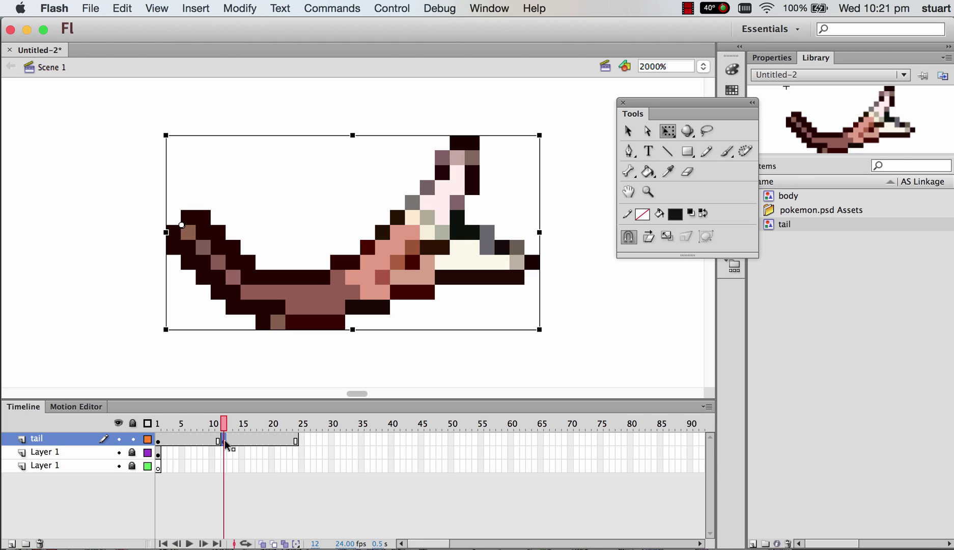
{"action": "key", "text": "super+minus"}
{"action": "key", "text": "super+minus"}
{"action": "left_click_drag", "start_coordinate": [405, 198], "coordinate": [250, 282]}
{"action": "left_click_drag", "start_coordinate": [224, 423], "coordinate": [294, 399]}
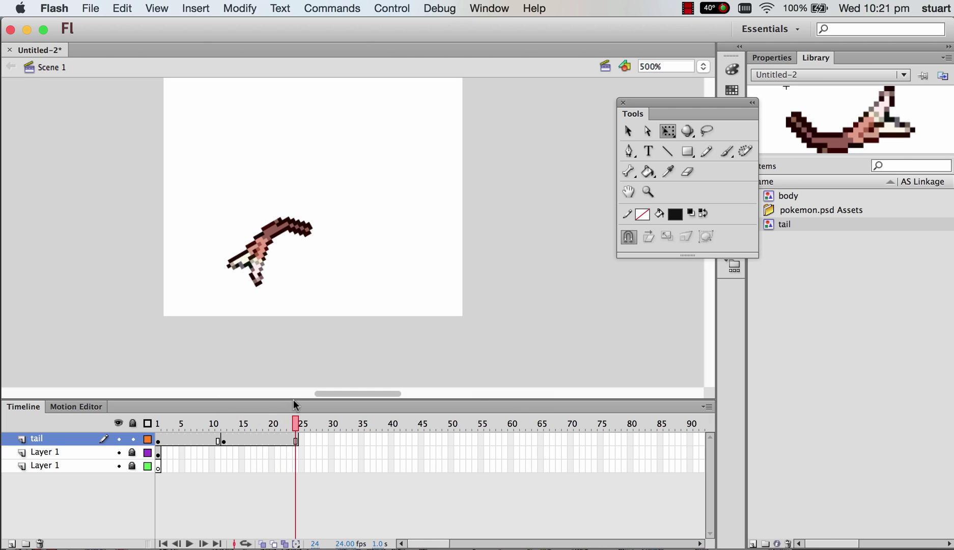
Step: Make frame 24 a keyframe and paste frame 1's tail pose into it
{"action": "left_click", "coordinate": [297, 439]}
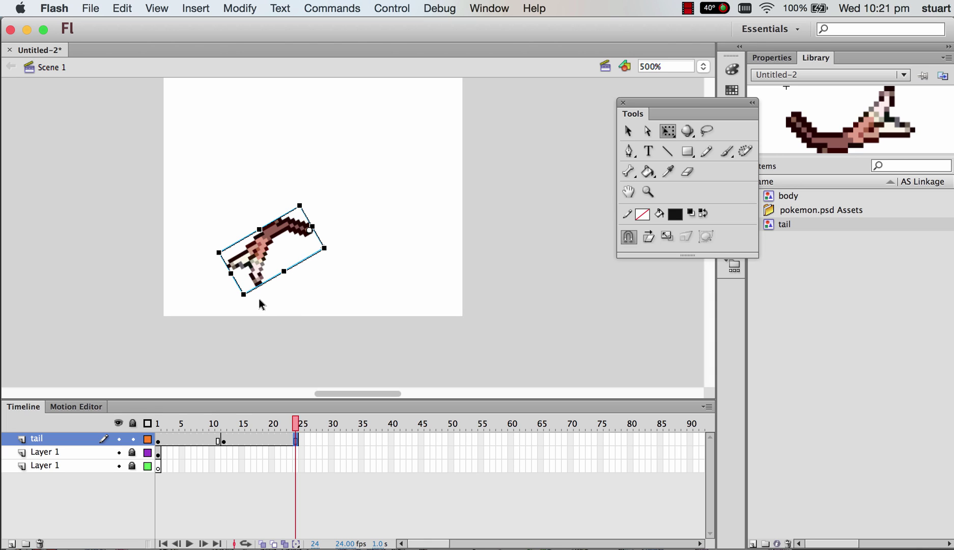
{"action": "key", "text": "F6"}
{"action": "left_click", "coordinate": [159, 440]}
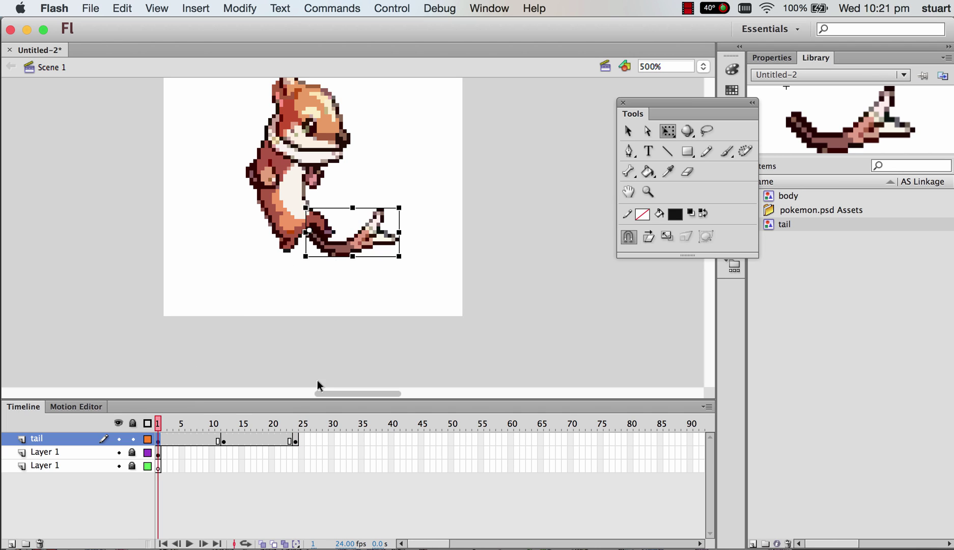
{"action": "right_click", "coordinate": [159, 438]}
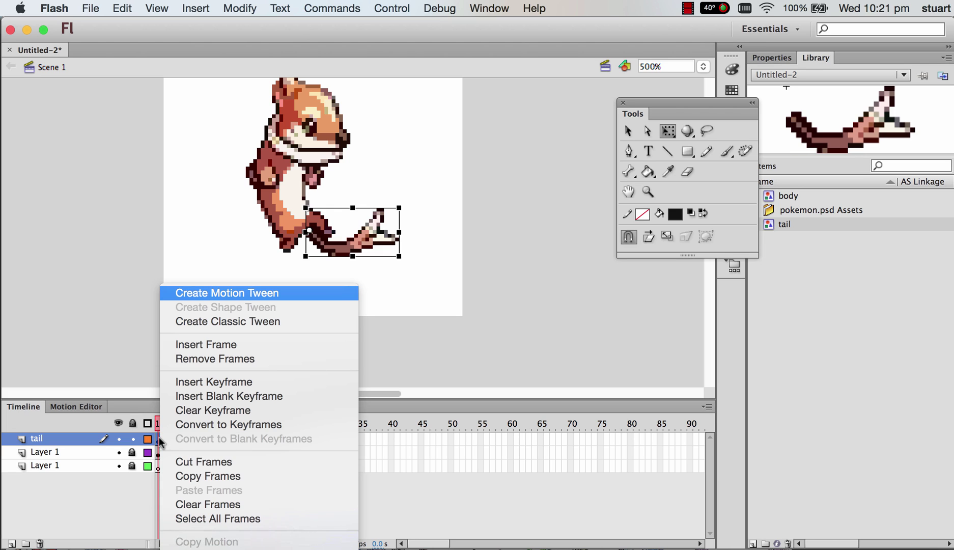
{"action": "left_click", "coordinate": [177, 474]}
{"action": "left_click", "coordinate": [294, 439]}
{"action": "right_click", "coordinate": [294, 440]}
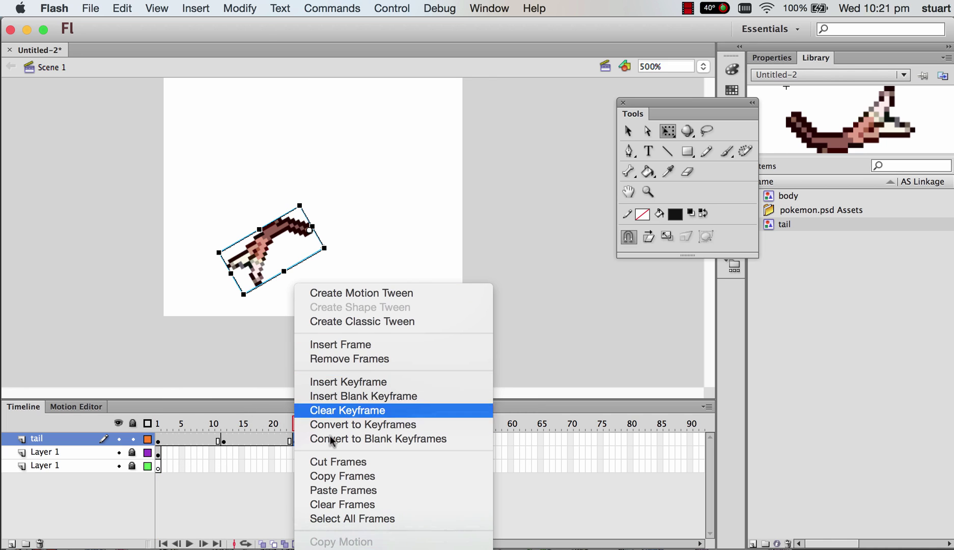
{"action": "left_click", "coordinate": [324, 490]}
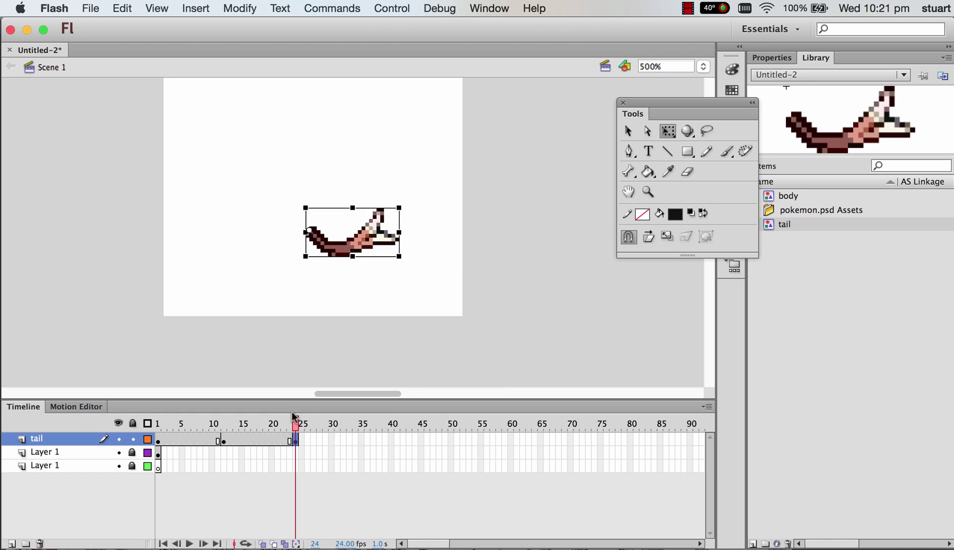
{"action": "left_click_drag", "start_coordinate": [294, 419], "coordinate": [154, 452]}
Step: Unlock the body layer and extend its frames to frame 24
{"action": "left_click", "coordinate": [157, 453]}
{"action": "left_click", "coordinate": [132, 452]}
{"action": "left_click", "coordinate": [158, 452]}
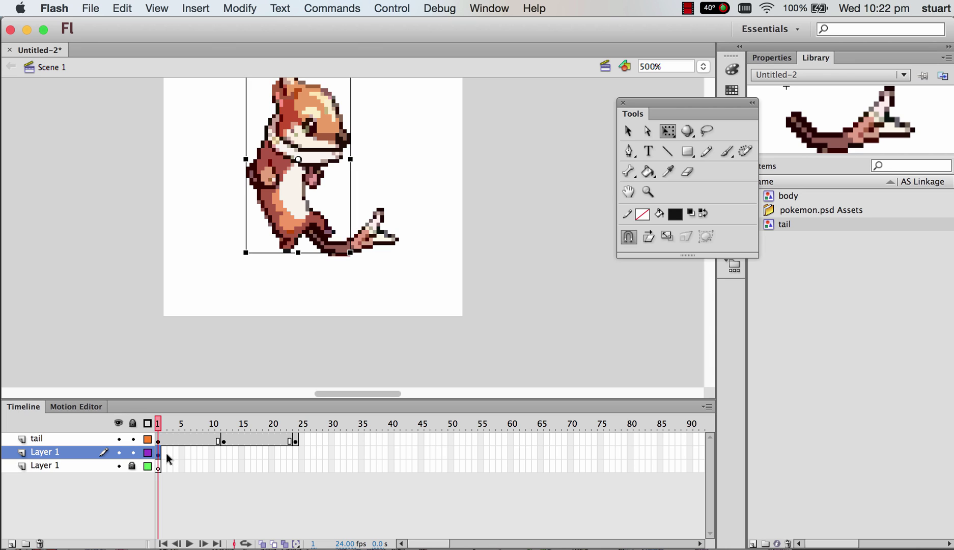
{"action": "key", "text": "F6"}
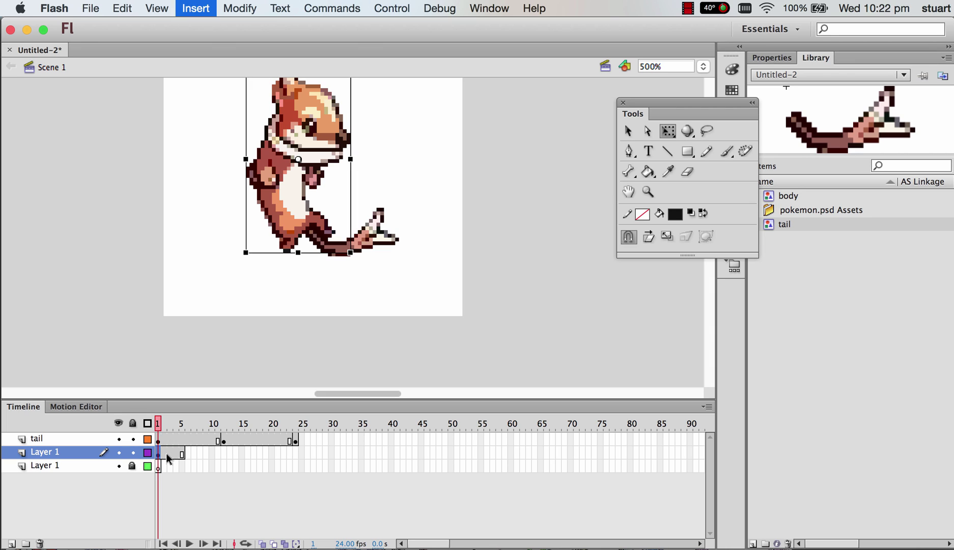
{"action": "key", "text": "F5"}
{"action": "key", "text": "F5"}
{"action": "key", "text": "F5"}
{"action": "key", "text": "F5"}
{"action": "key", "text": "F5"}
{"action": "key", "text": "F5"}
{"action": "key", "text": "F5"}
{"action": "key", "text": "F5"}
{"action": "key", "text": "F5"}
{"action": "key", "text": "F5"}
{"action": "key", "text": "F5"}
{"action": "key", "text": "F5"}
{"action": "key", "text": "F5"}
{"action": "key", "text": "F5"}
{"action": "key", "text": "F5"}
{"action": "key", "text": "F5"}
{"action": "key", "text": "F5"}
{"action": "key", "text": "F5"}
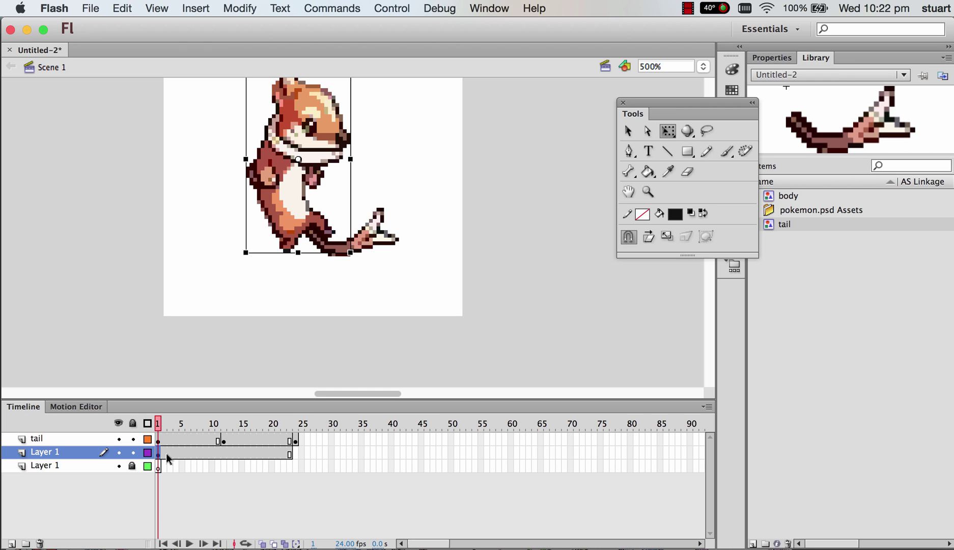
{"action": "key", "text": "F5"}
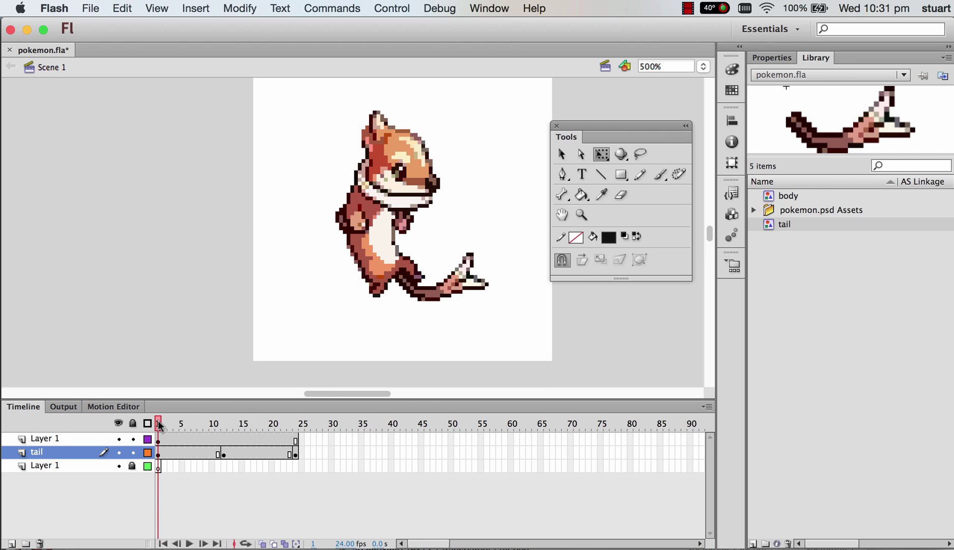
Step: Scrub and play the tail animation, checking frames 12 and 24
{"action": "left_click_drag", "start_coordinate": [159, 425], "coordinate": [295, 432]}
{"action": "left_click", "coordinate": [224, 455]}
{"action": "left_click", "coordinate": [296, 454]}
{"action": "key", "text": "Return"}
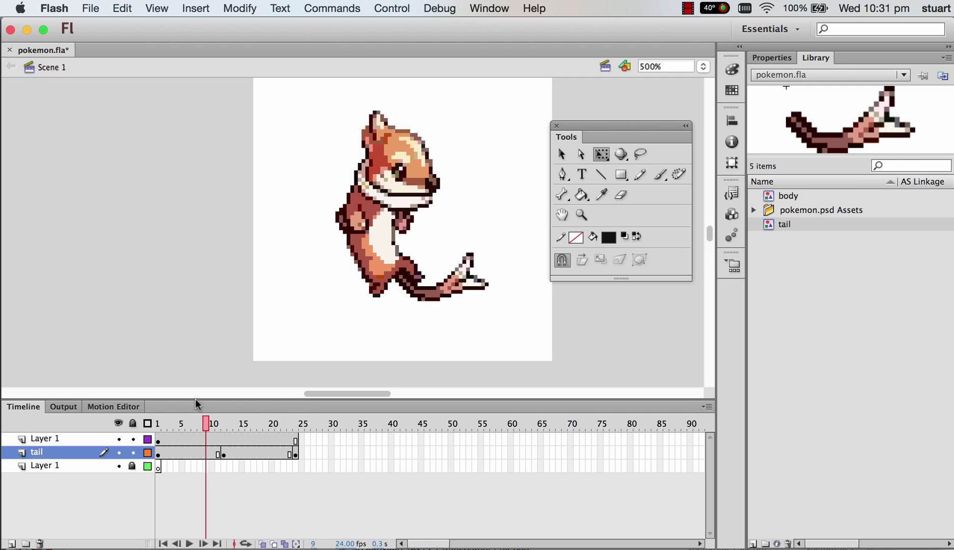
Step: Add a classic tween to the first tail span (frames 1–12)
{"action": "left_click", "coordinate": [195, 453]}
{"action": "right_click", "coordinate": [196, 453]}
{"action": "left_click", "coordinate": [238, 321]}
{"action": "left_click", "coordinate": [157, 423]}
{"action": "left_click_drag", "start_coordinate": [157, 421], "coordinate": [254, 415]}
Step: Add a classic tween to the second tail span up to frame 24 and preview the swish
{"action": "left_click", "coordinate": [255, 452]}
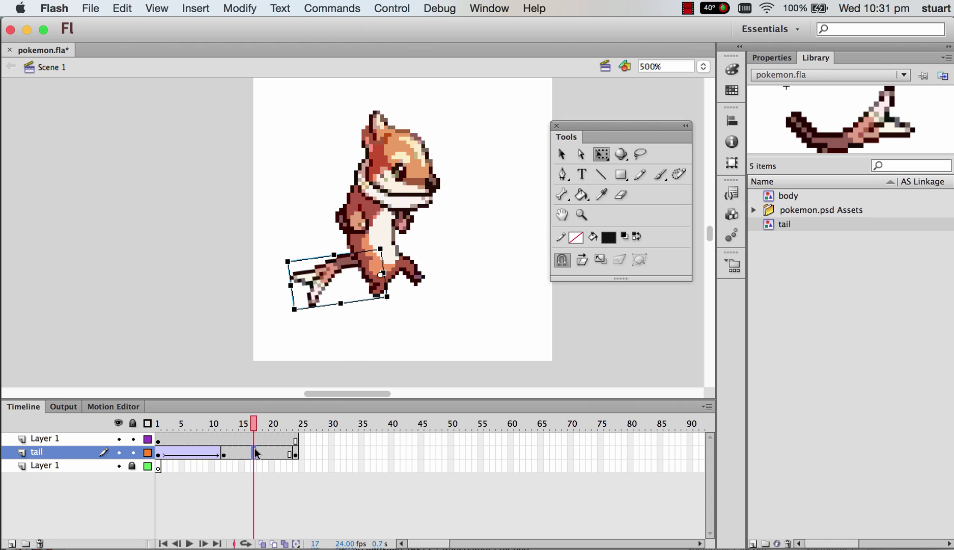
{"action": "right_click", "coordinate": [256, 454]}
{"action": "left_click", "coordinate": [287, 321]}
{"action": "left_click_drag", "start_coordinate": [262, 428], "coordinate": [143, 404]}
{"action": "left_click", "coordinate": [143, 399]}
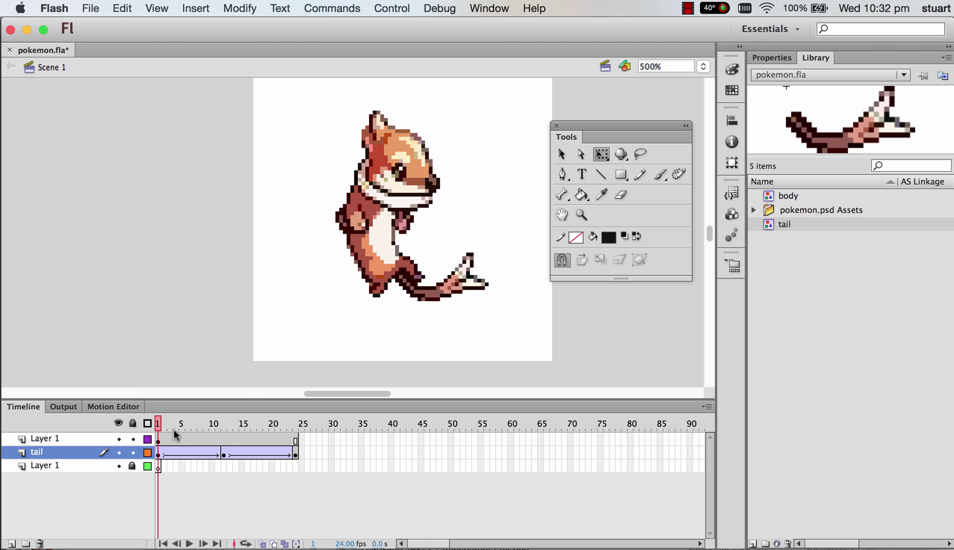
{"action": "left_click_drag", "start_coordinate": [171, 433], "coordinate": [265, 415]}
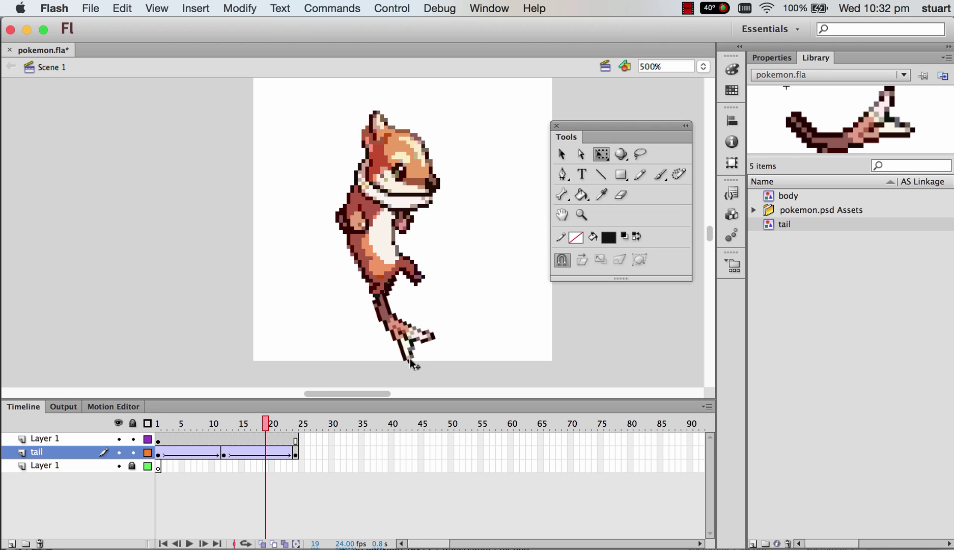
{"action": "mouse_move", "coordinate": [265, 424]}
{"action": "left_mouse_down"}
{"action": "mouse_move", "coordinate": [245, 425]}
{"action": "mouse_move", "coordinate": [260, 427]}
{"action": "left_mouse_up"}
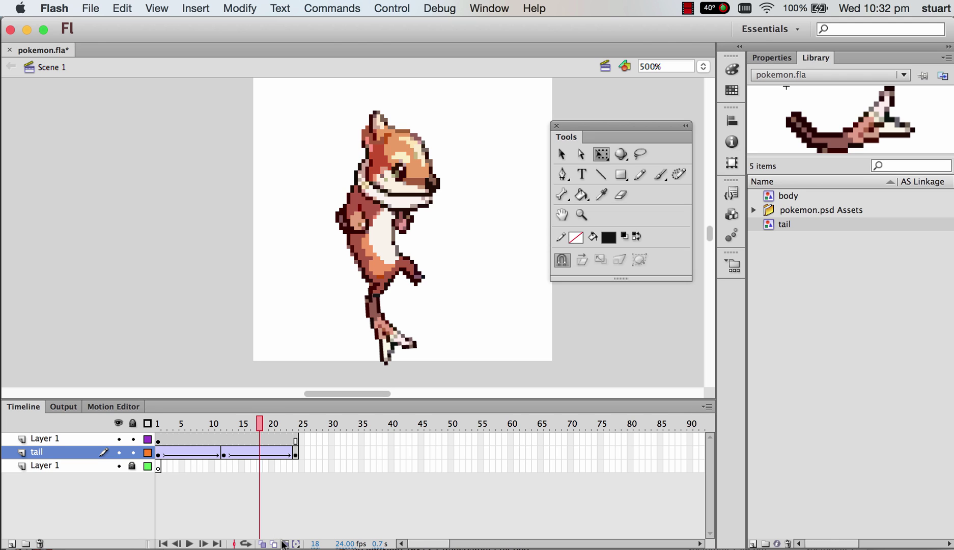
Step: Turn on onion skinning with markers spanning frames 1 to 24
{"action": "left_click", "coordinate": [285, 543]}
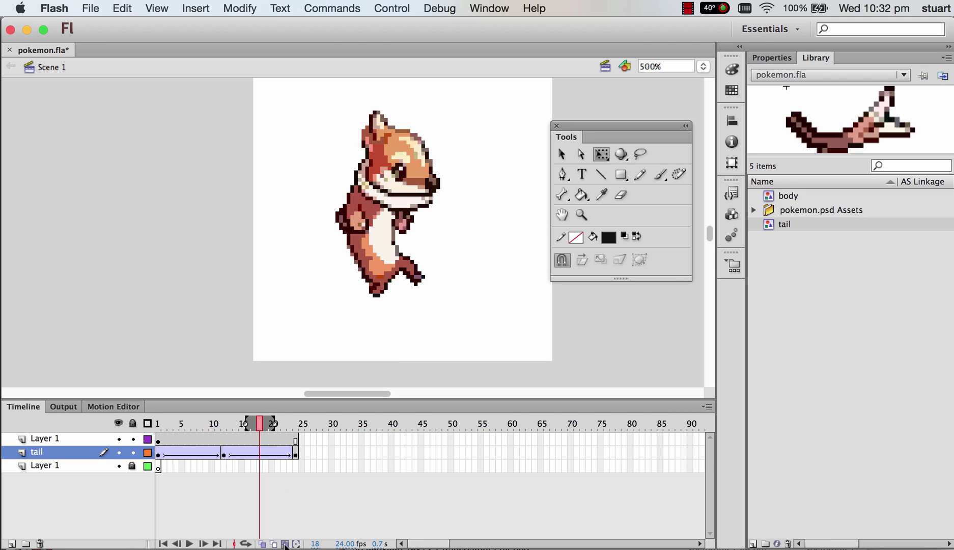
{"action": "left_click_drag", "start_coordinate": [248, 426], "coordinate": [156, 424]}
{"action": "left_click_drag", "start_coordinate": [275, 424], "coordinate": [296, 426]}
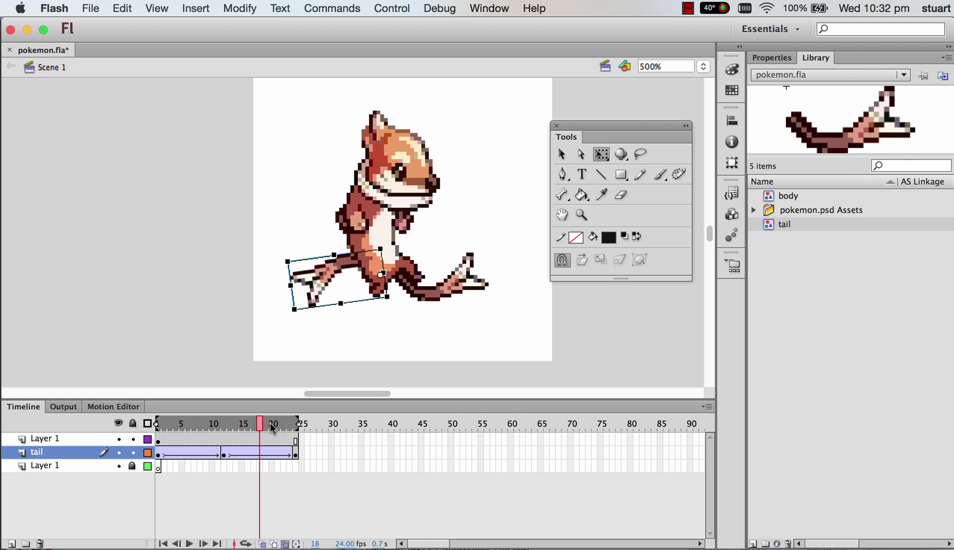
Step: Select all frames and move the whole figure slightly higher on stage
{"action": "key", "text": "super+alt+a"}
{"action": "left_click_drag", "start_coordinate": [387, 251], "coordinate": [399, 235]}
{"action": "mouse_move", "coordinate": [259, 423]}
{"action": "left_mouse_down"}
{"action": "mouse_move", "coordinate": [211, 422]}
{"action": "mouse_move", "coordinate": [310, 430]}
{"action": "mouse_move", "coordinate": [175, 424]}
{"action": "mouse_move", "coordinate": [248, 423]}
{"action": "left_mouse_up"}
Step: Adjust the onion skin display and start exporting the animation as a movie
{"action": "left_click", "coordinate": [285, 543]}
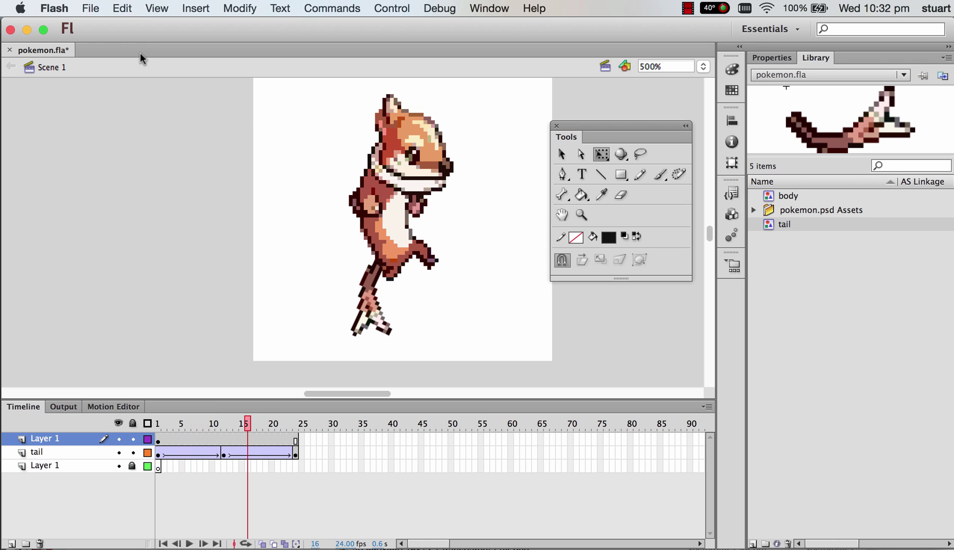
{"action": "left_click", "coordinate": [93, 9]}
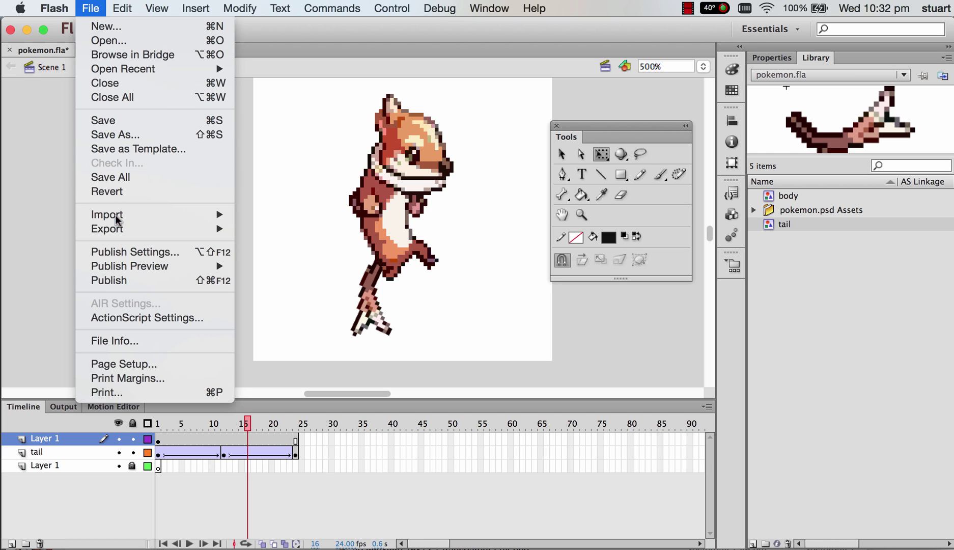
{"action": "mouse_move", "coordinate": [116, 232]}
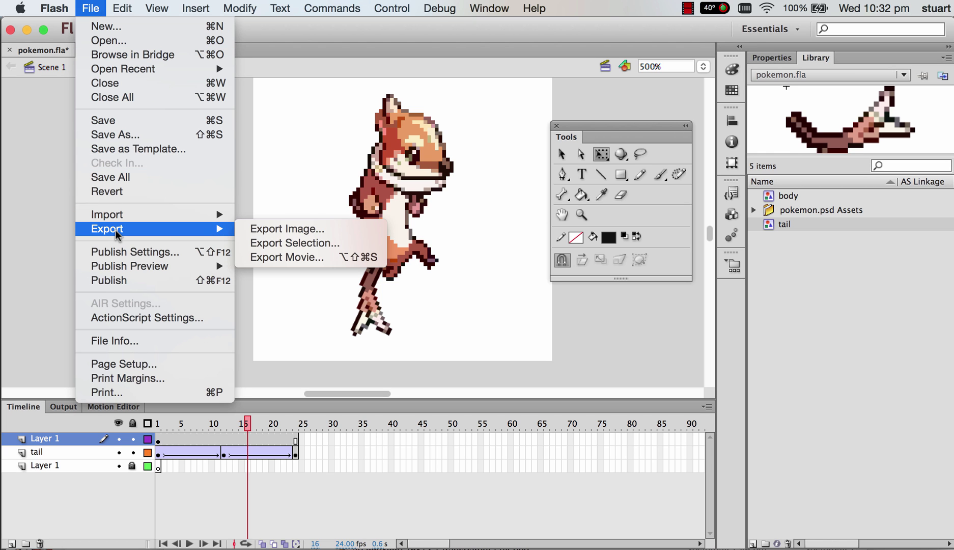
{"action": "left_click", "coordinate": [267, 256]}
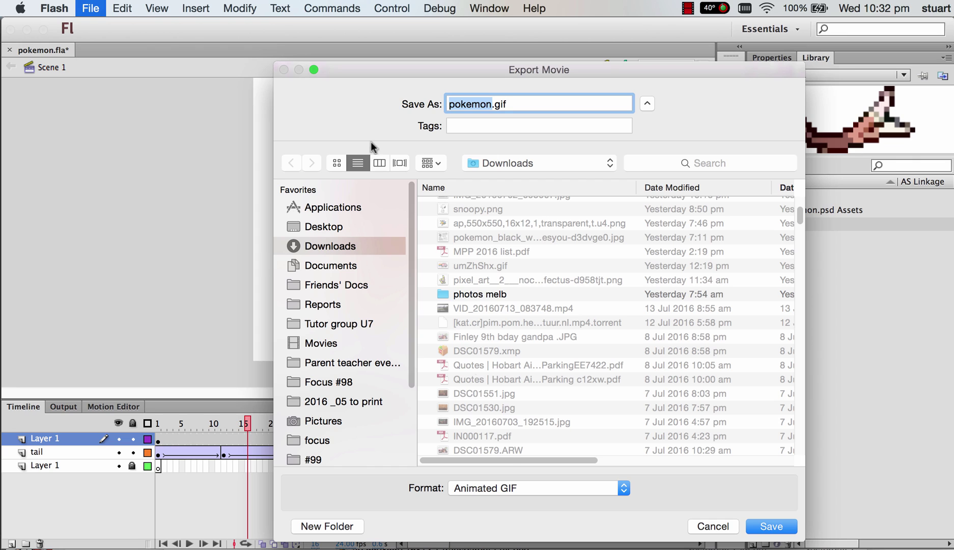
Step: Save as pokemon.gif in Animated GIF format, replacing the old file, with default GIF settings
{"action": "left_click", "coordinate": [490, 489]}
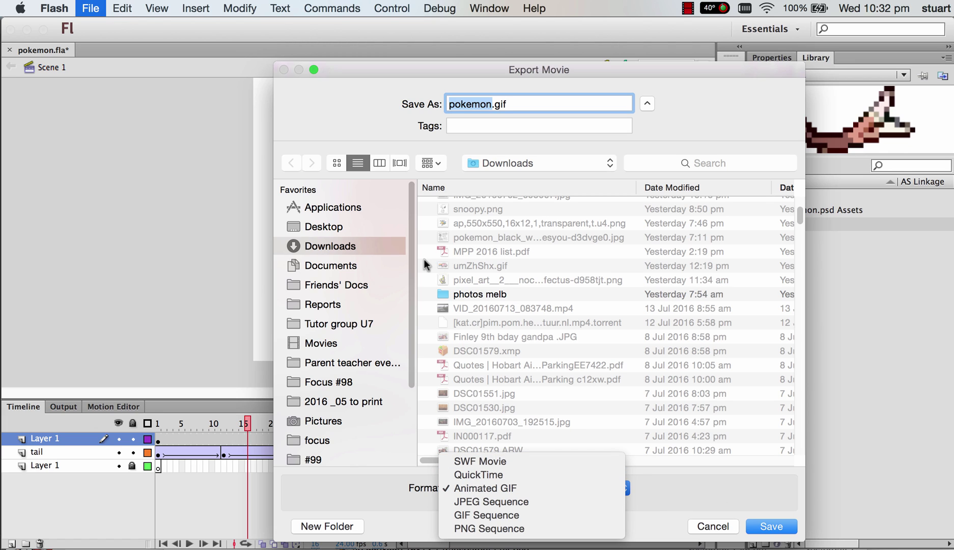
{"action": "left_click", "coordinate": [771, 527]}
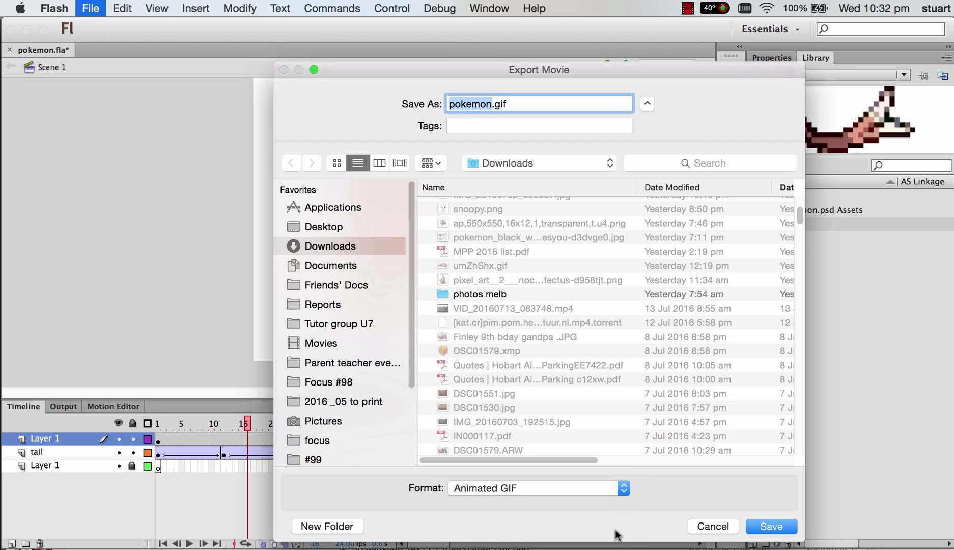
{"action": "left_click", "coordinate": [769, 527]}
{"action": "left_click", "coordinate": [648, 168]}
{"action": "left_click", "coordinate": [636, 255]}
Step: Bring the Downloads Finder window forward, reposition it, and select pokemon.gif
{"action": "mouse_move", "coordinate": [4, 89]}
{"action": "left_click", "coordinate": [11, 34]}
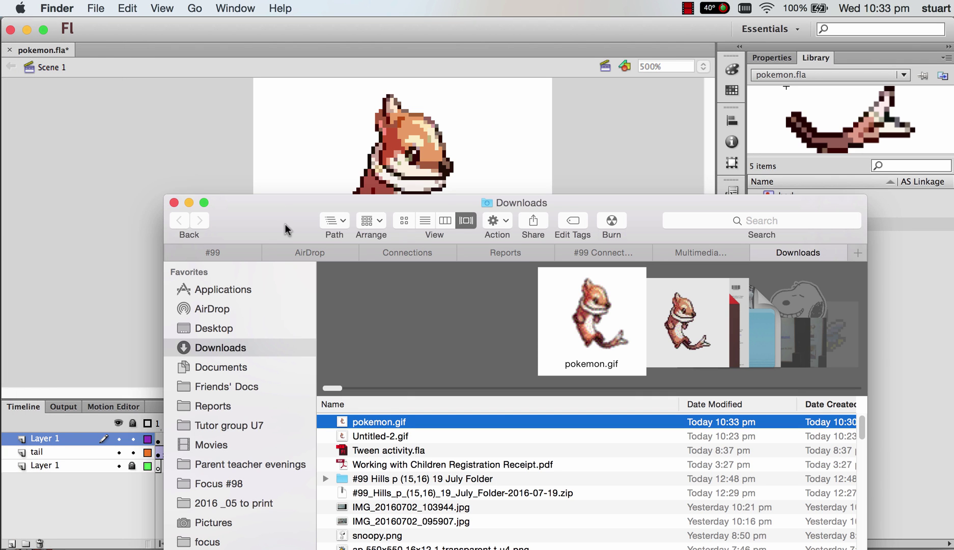
{"action": "left_click_drag", "start_coordinate": [285, 224], "coordinate": [224, 188]}
{"action": "left_click", "coordinate": [320, 400]}
{"action": "left_click", "coordinate": [324, 387]}
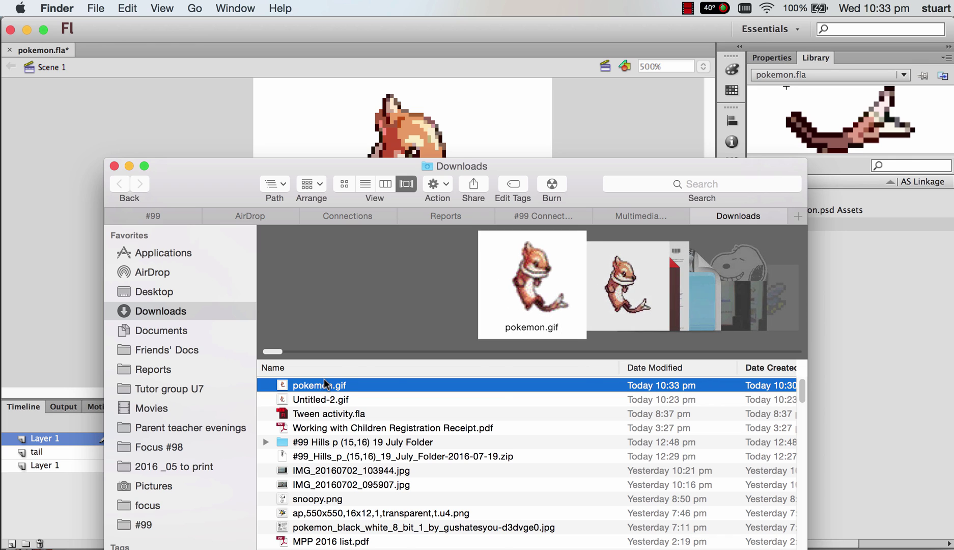
Step: Open pokemon.gif in Google Chrome and place the Chrome window over the Downloads window
{"action": "right_click", "coordinate": [325, 388]}
{"action": "mouse_move", "coordinate": [358, 360]}
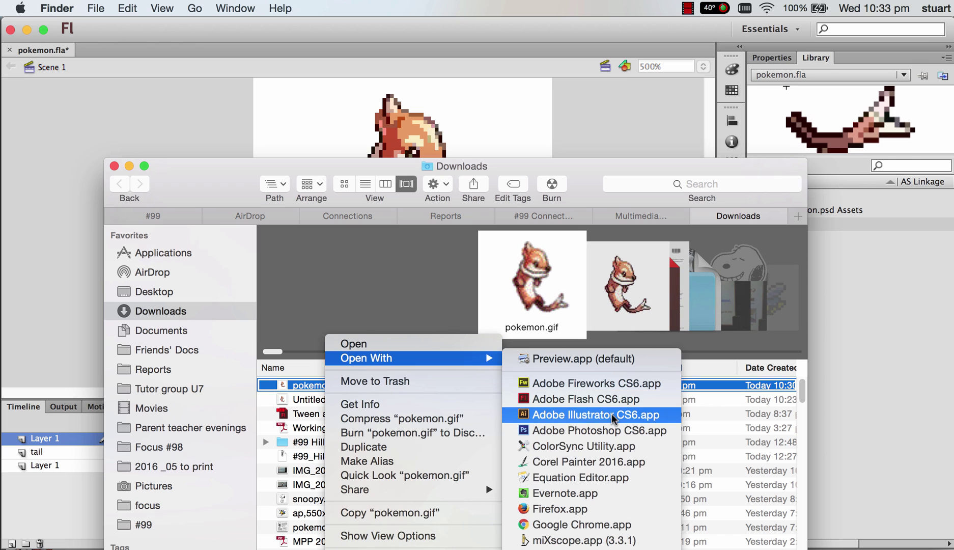
{"action": "left_click", "coordinate": [569, 525]}
{"action": "left_click_drag", "start_coordinate": [493, 379], "coordinate": [564, 134]}
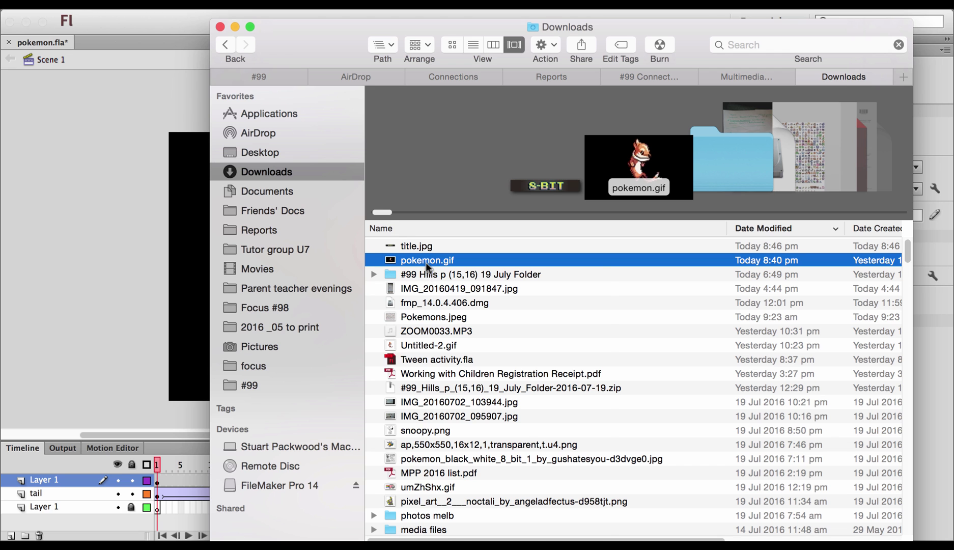
{"action": "right_click", "coordinate": [425, 262]}
{"action": "mouse_move", "coordinate": [446, 287]}
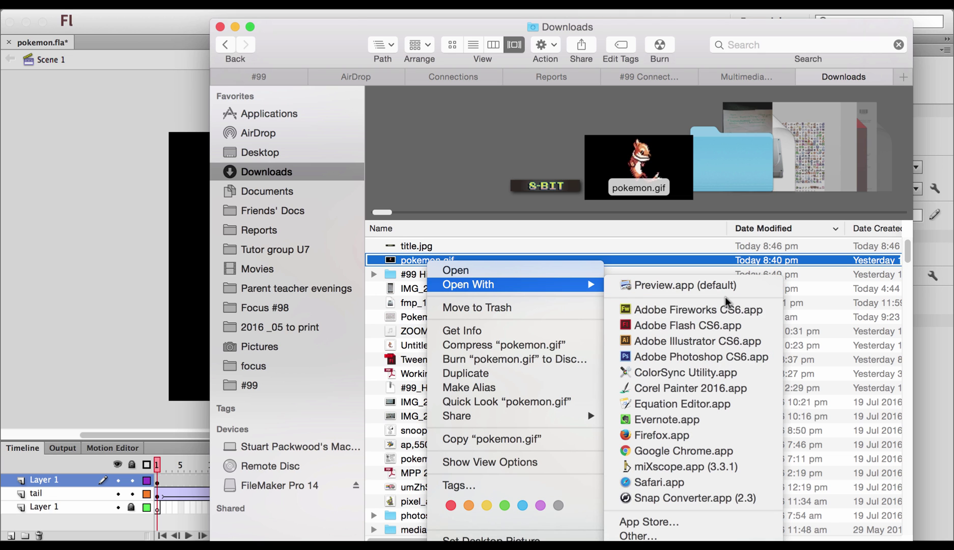